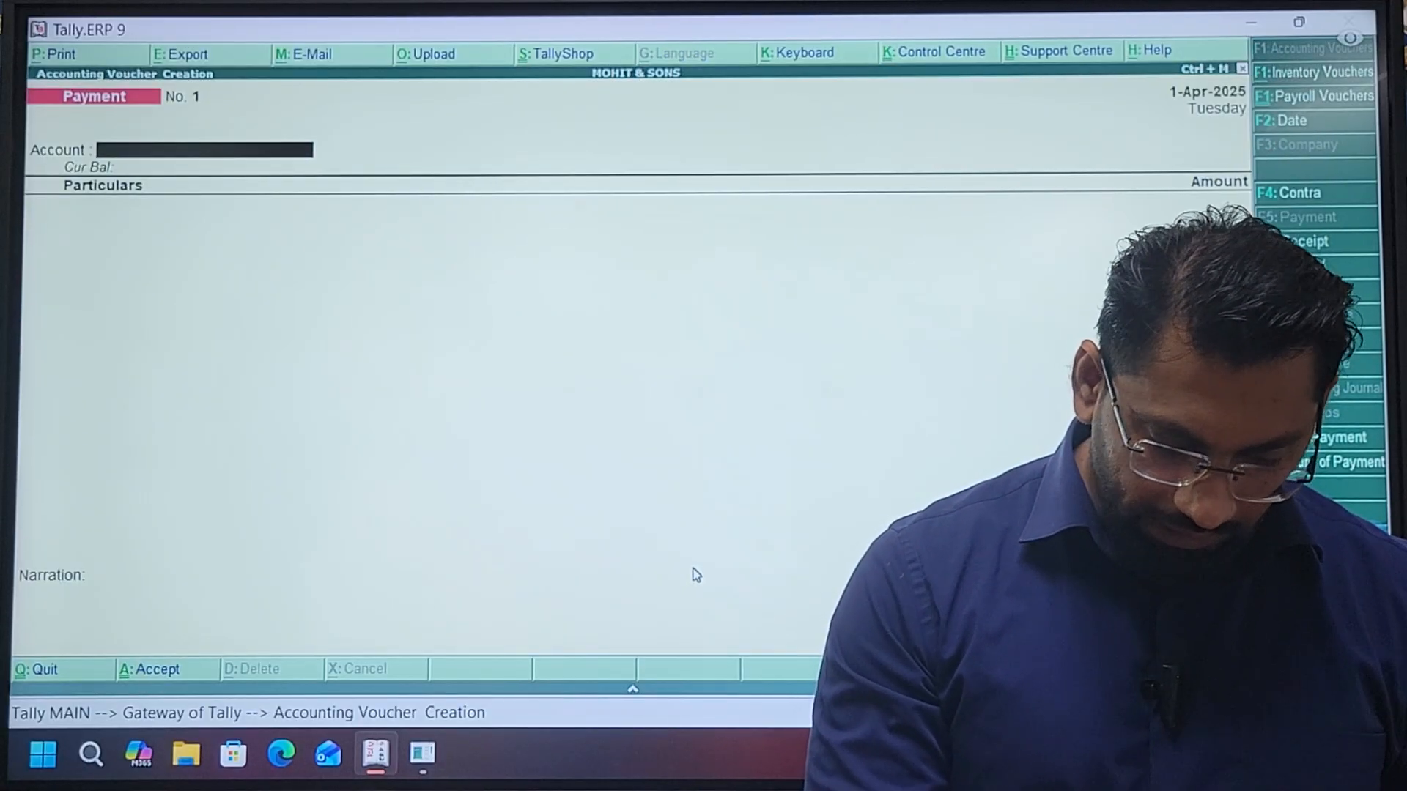
# Keep Maintain payroll set to Yes in the company's accounting features, save them and return to the Gateway of Tally
pyautogui.press('F11')
pyautogui.press('Return')
pyautogui.press('Return')
pyautogui.press('Return')
pyautogui.press('Return')
pyautogui.press('Return')
pyautogui.press('Return')
pyautogui.press('Return')
pyautogui.press('Return')
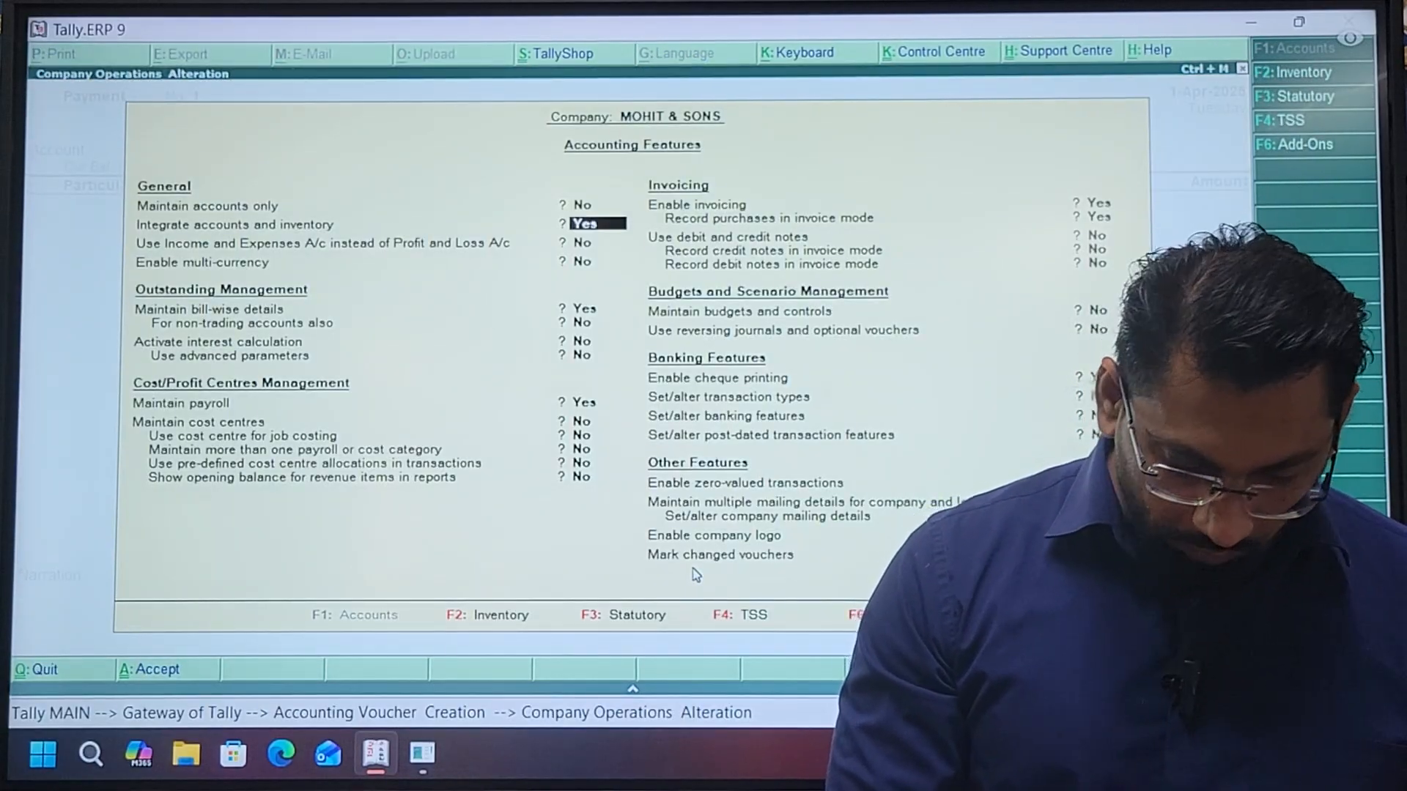
pyautogui.press('Up')
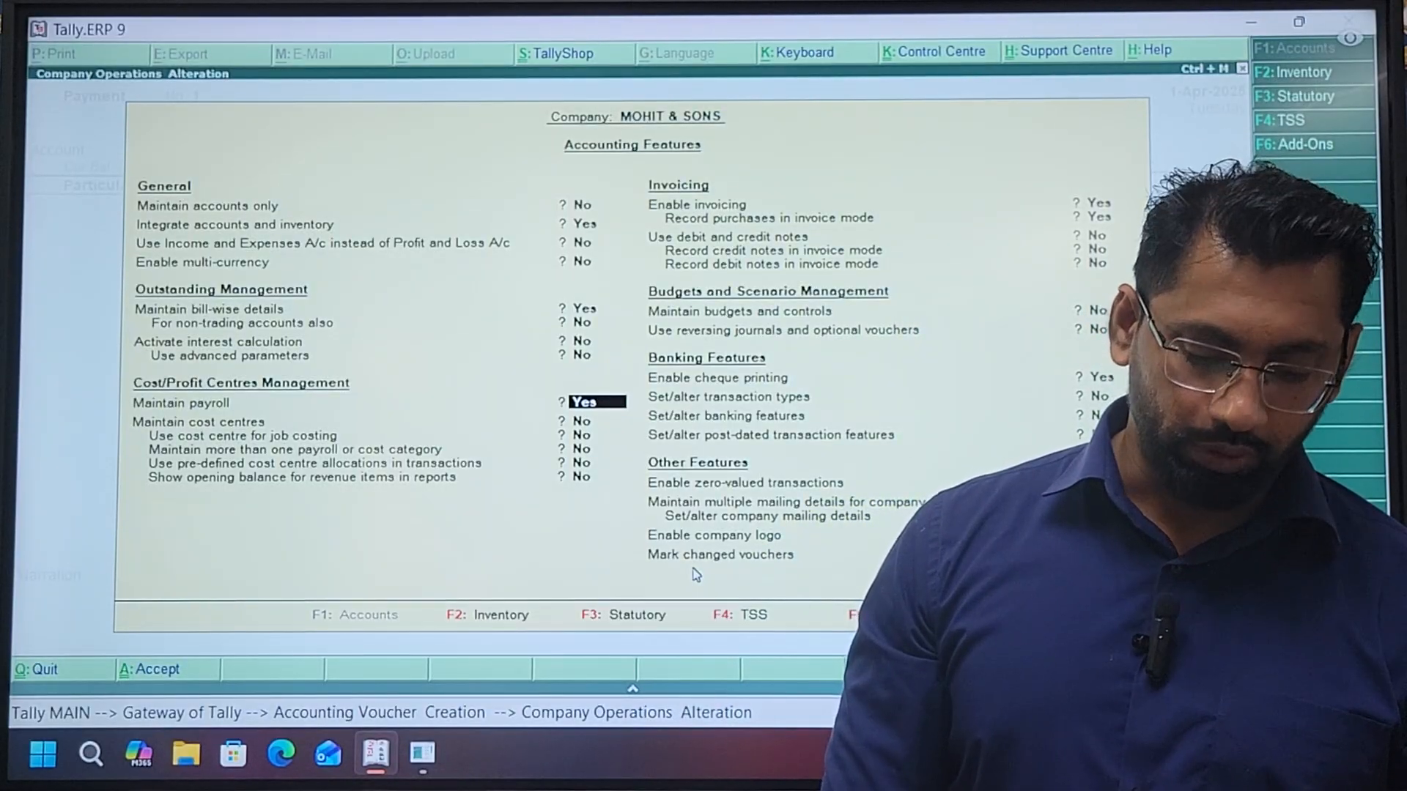
pyautogui.hotkey('ctrl', 'a')
pyautogui.press('Escape')
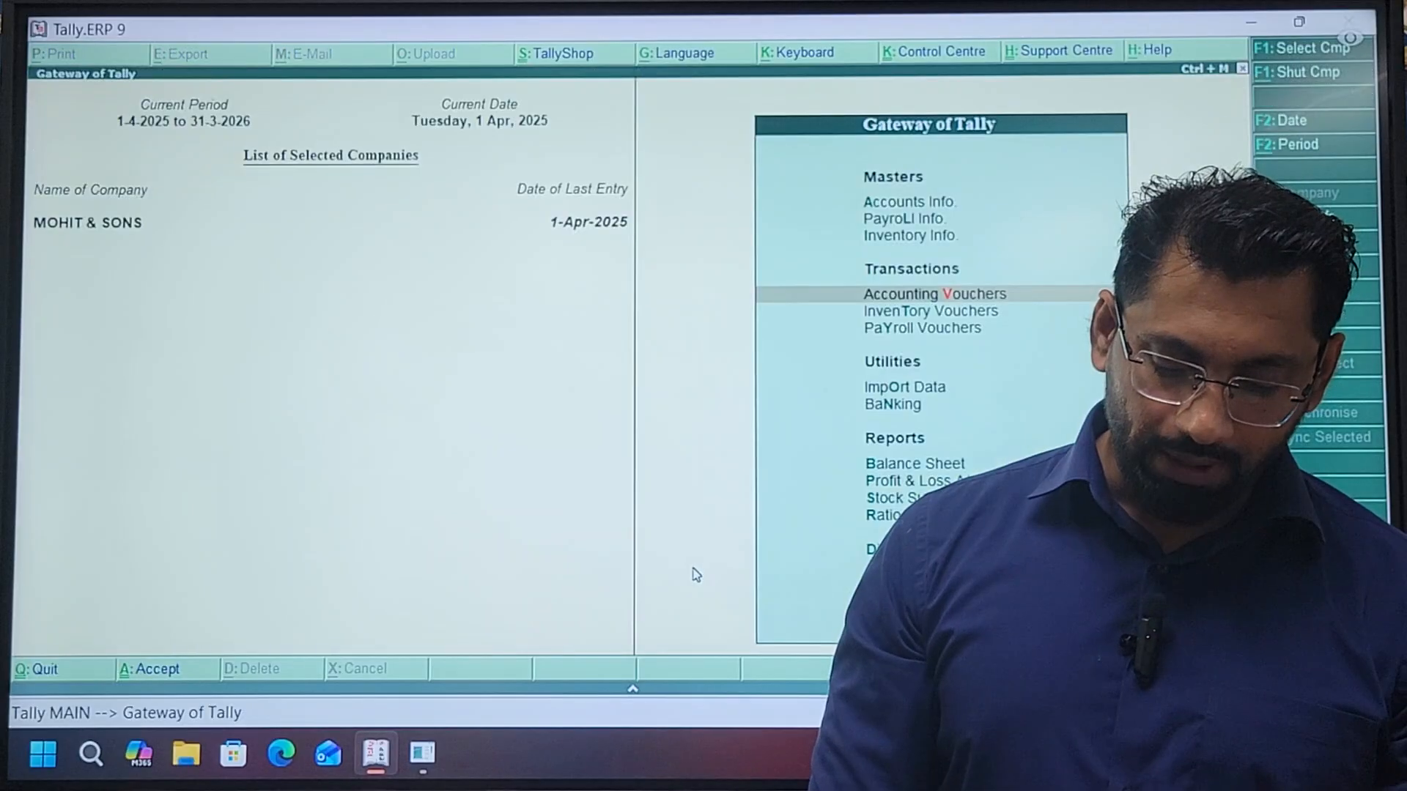
# Open the Payroll Info masters from the Gateway of Tally
pyautogui.press('Up')
pyautogui.press('Up')
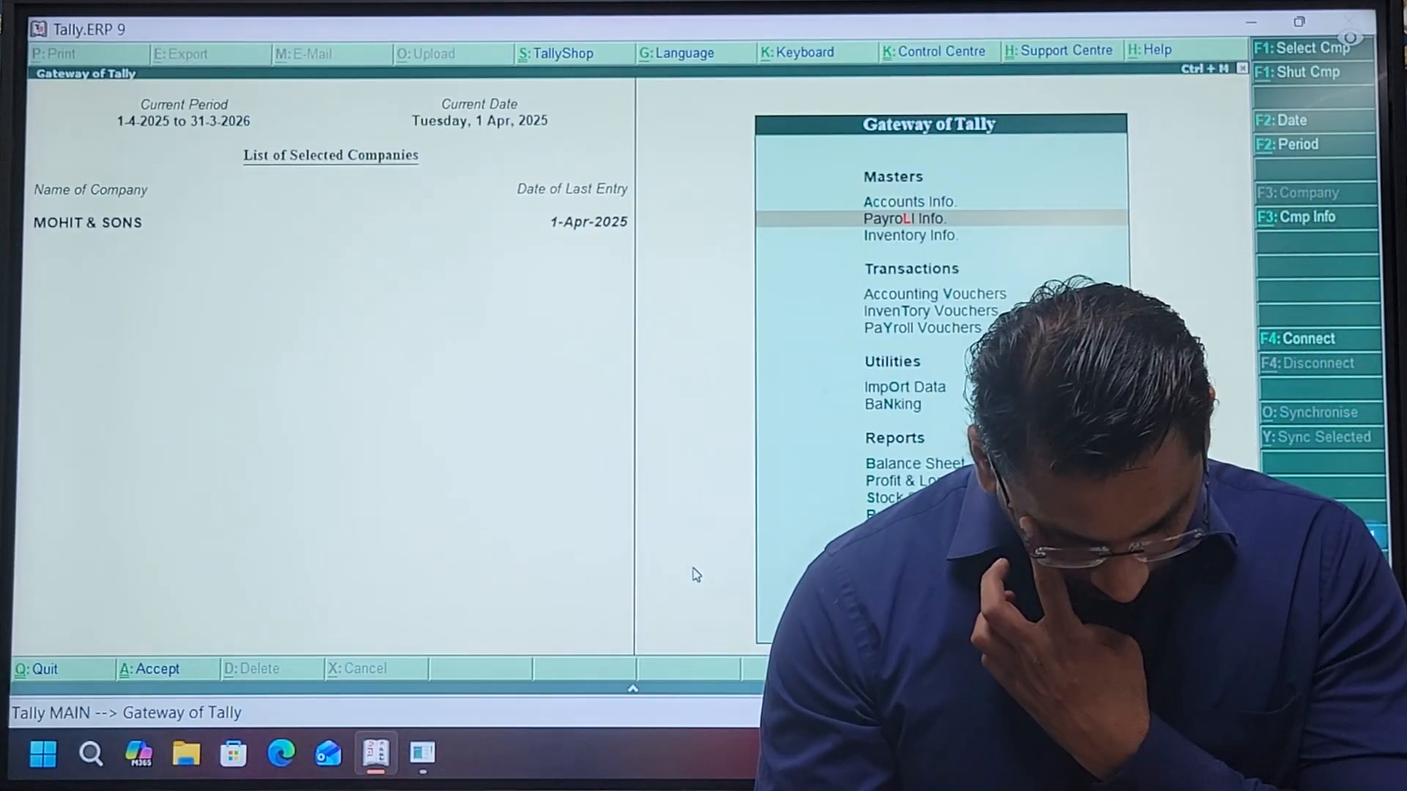
pyautogui.press('Return')
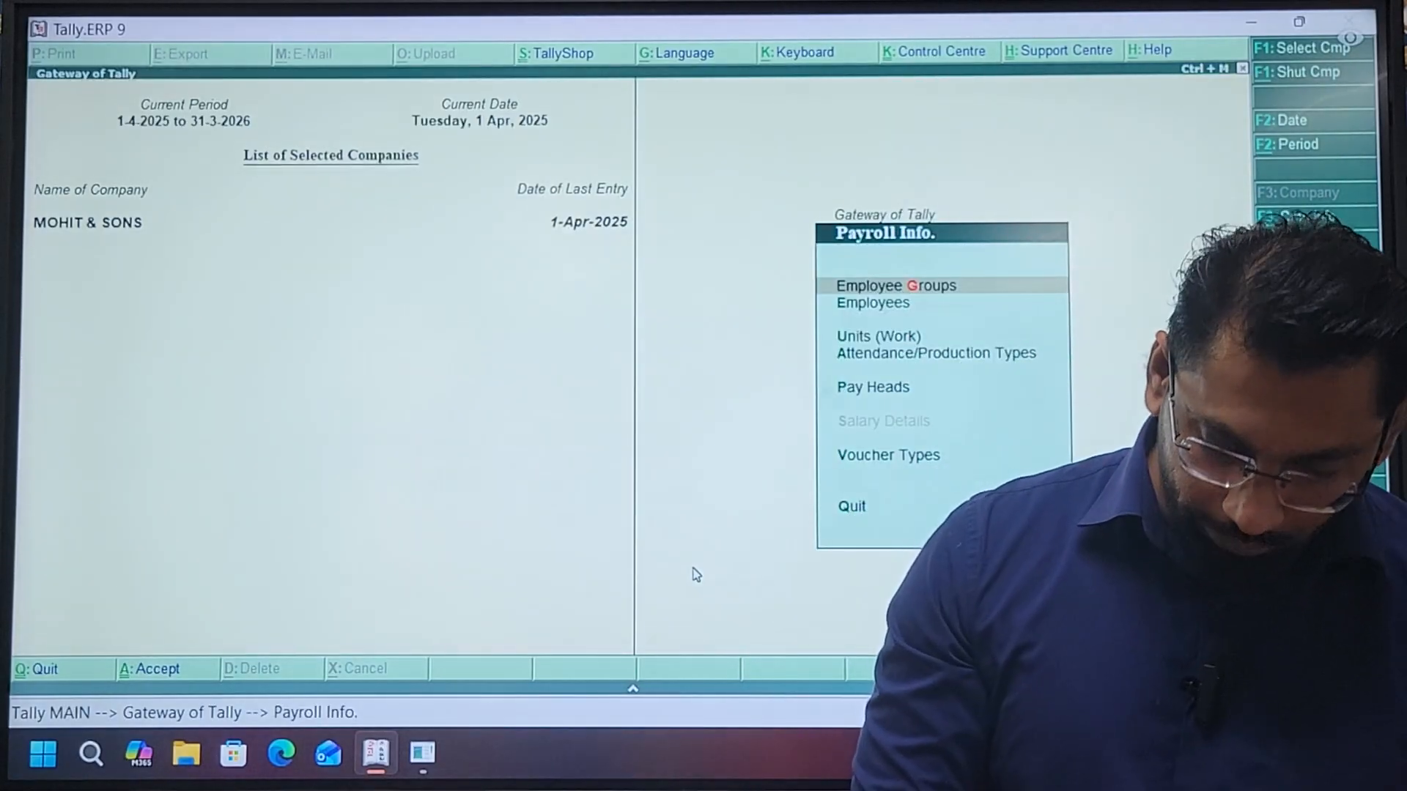
pyautogui.press('Return')
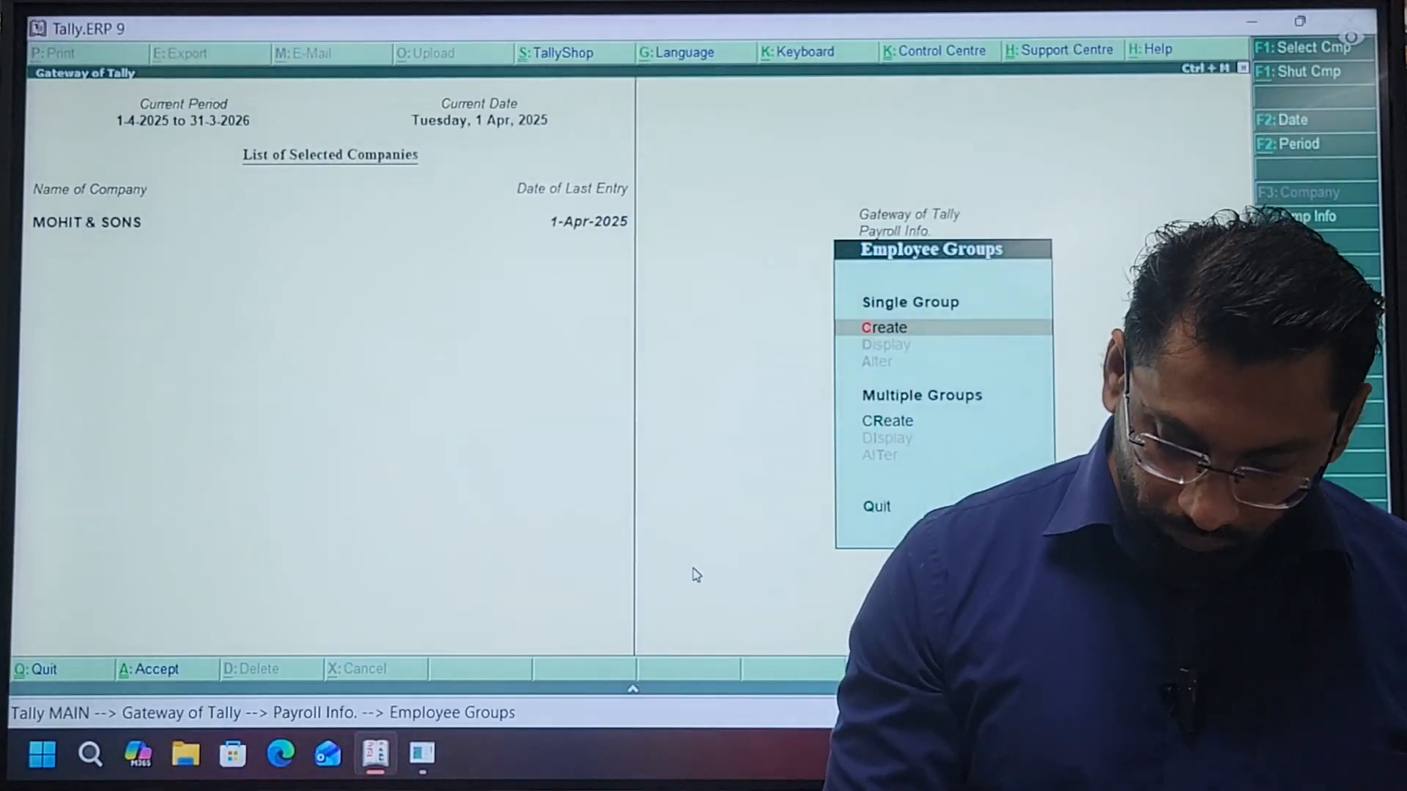
pyautogui.press('Return')
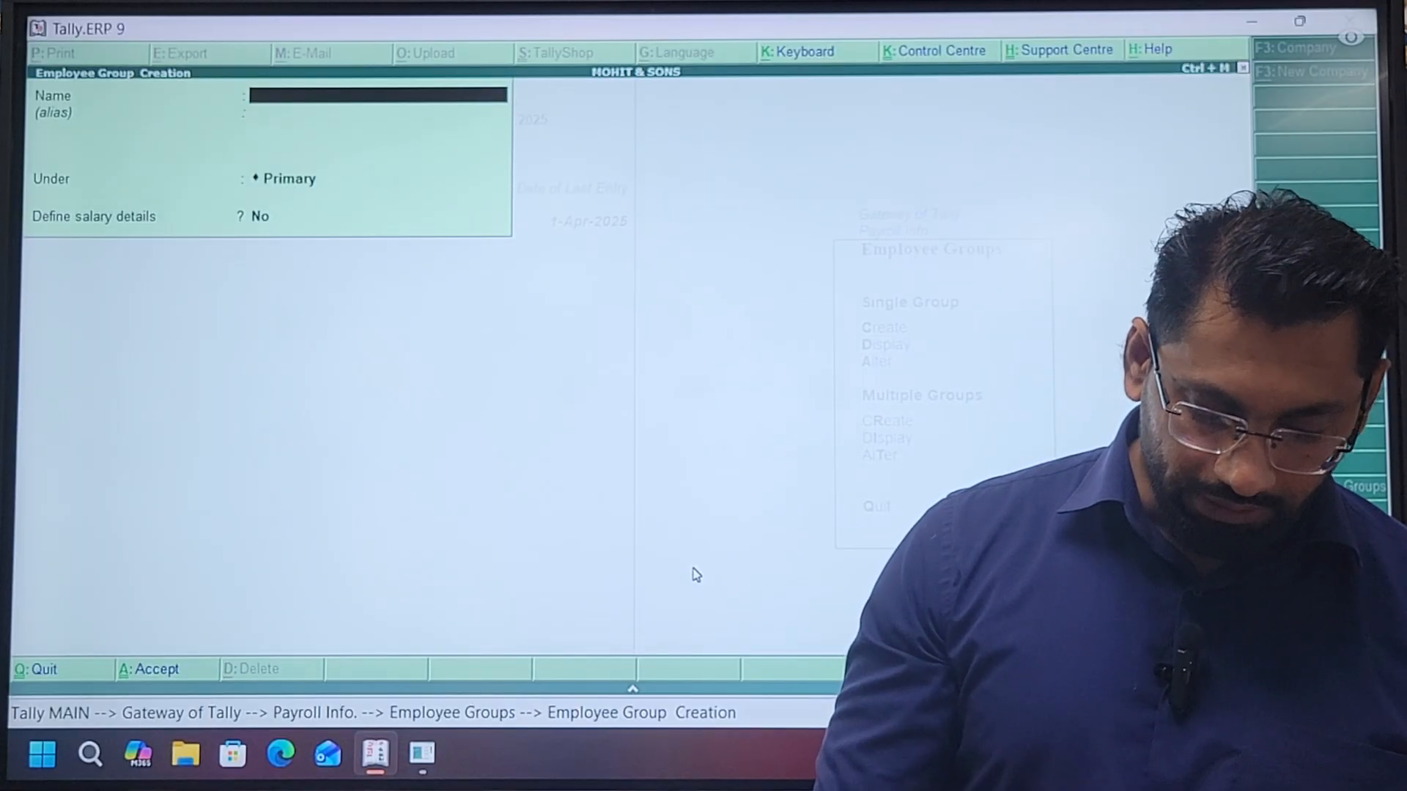
pyautogui.press('Escape')
pyautogui.press('y')
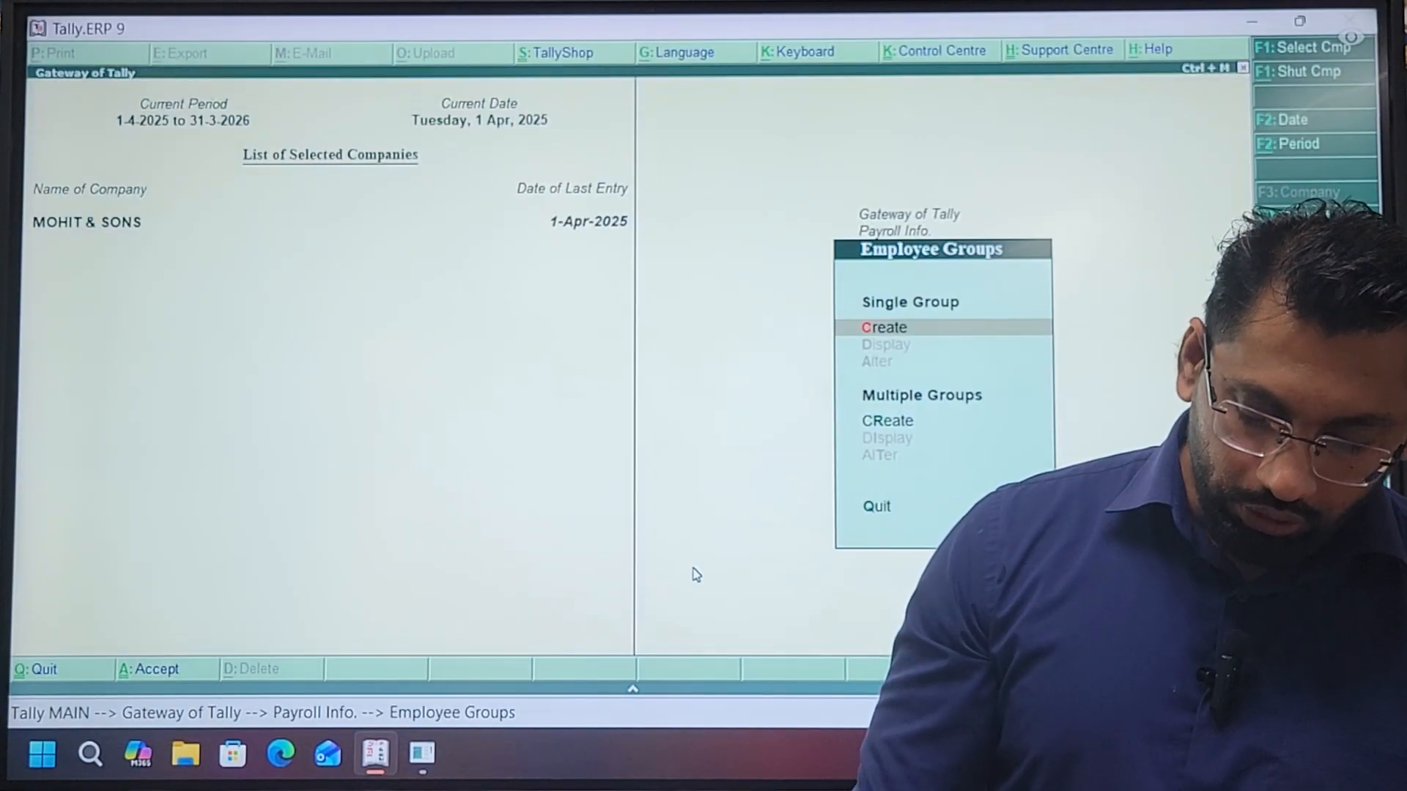
pyautogui.press('Escape')
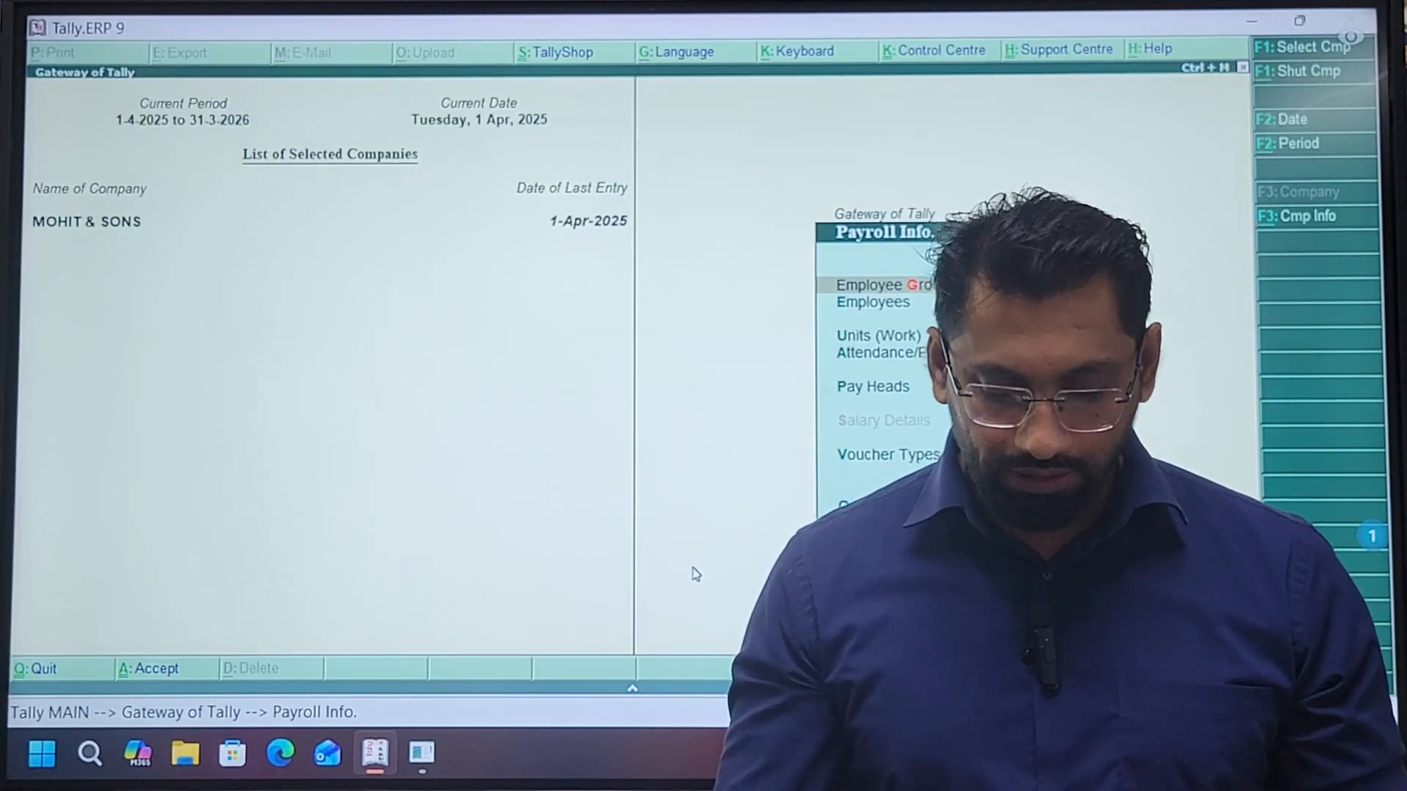
# Start a single employee group named TEACHING under Primary and choose to define its salary details
pyautogui.press('Return')
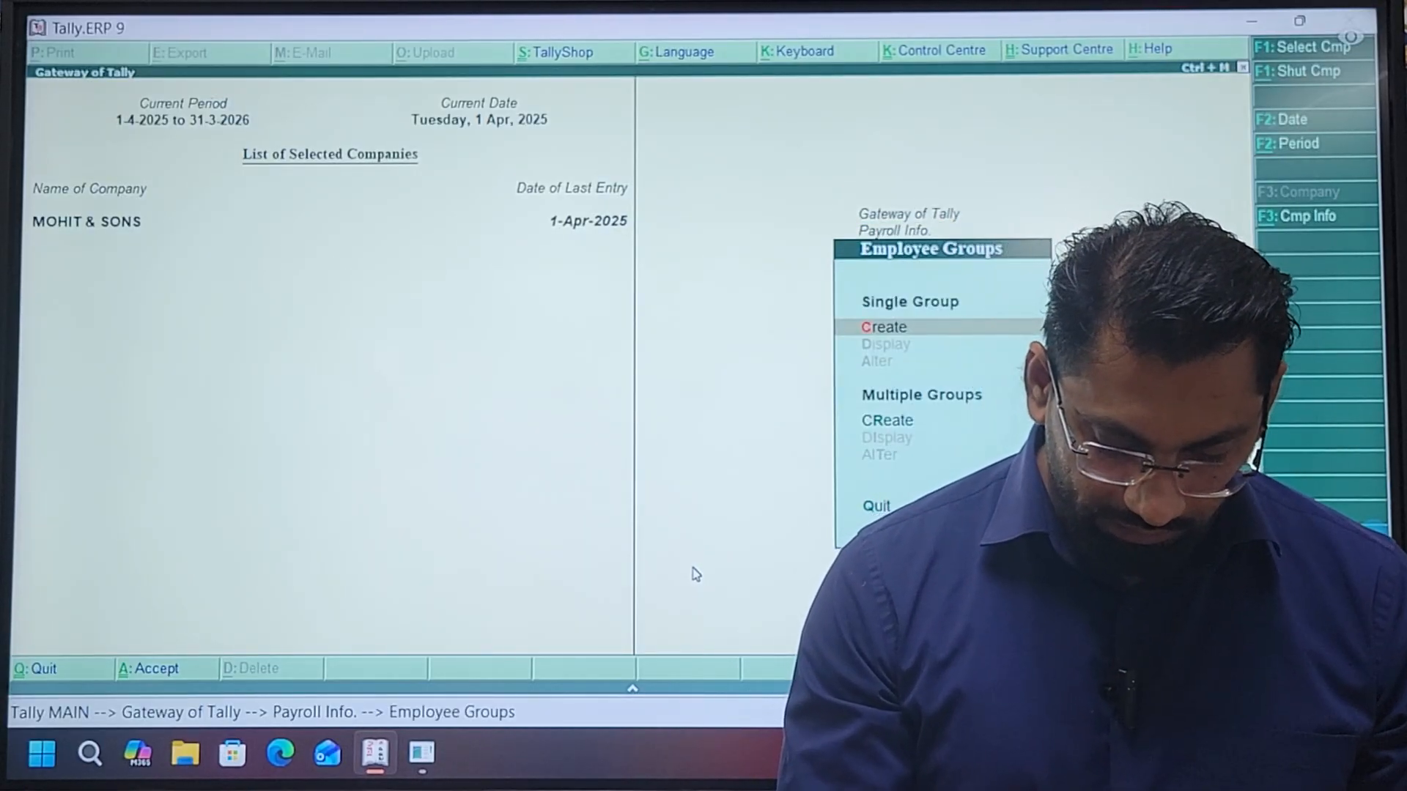
pyautogui.press('Return')
pyautogui.write('TEACHING')
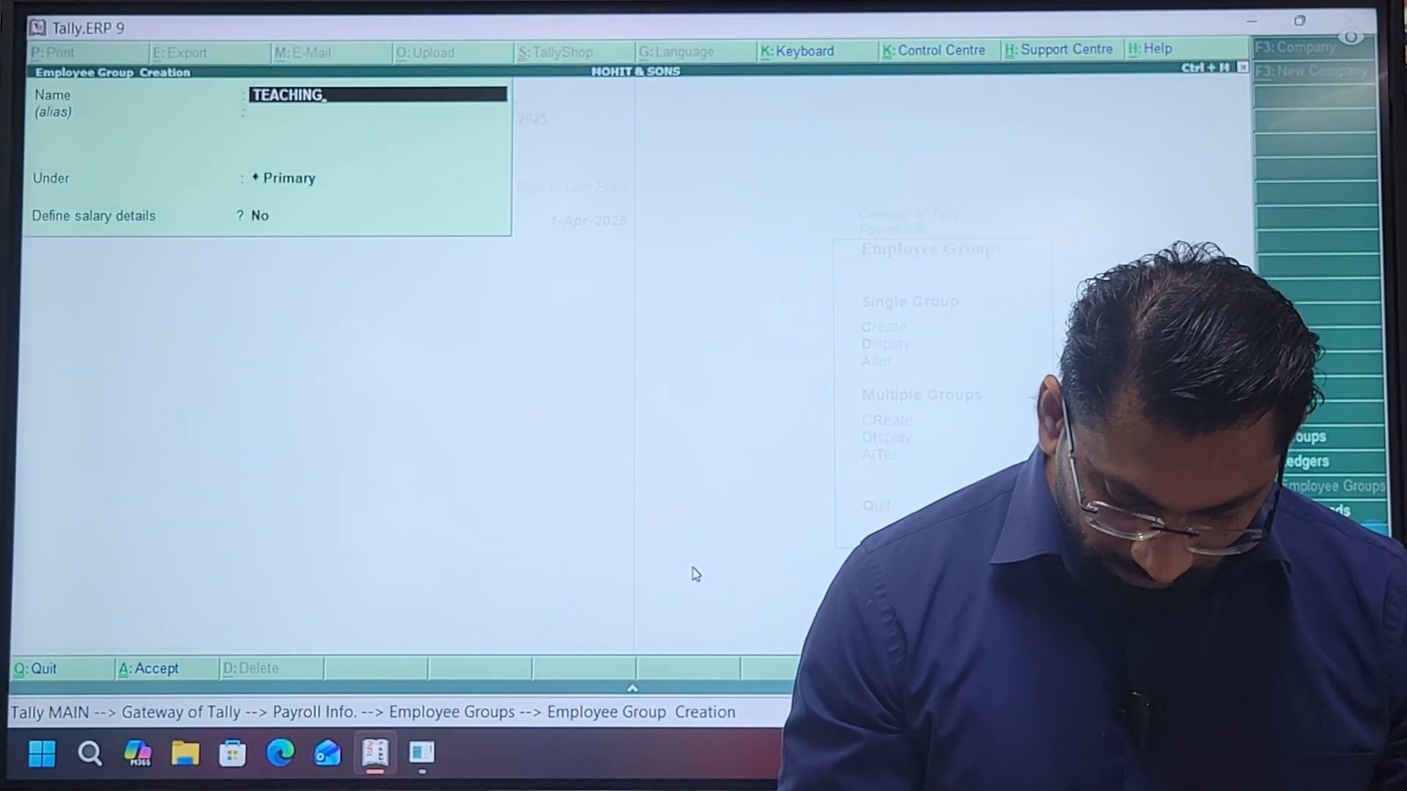
pyautogui.press('Return')
pyautogui.press('Return')
pyautogui.press('Return')
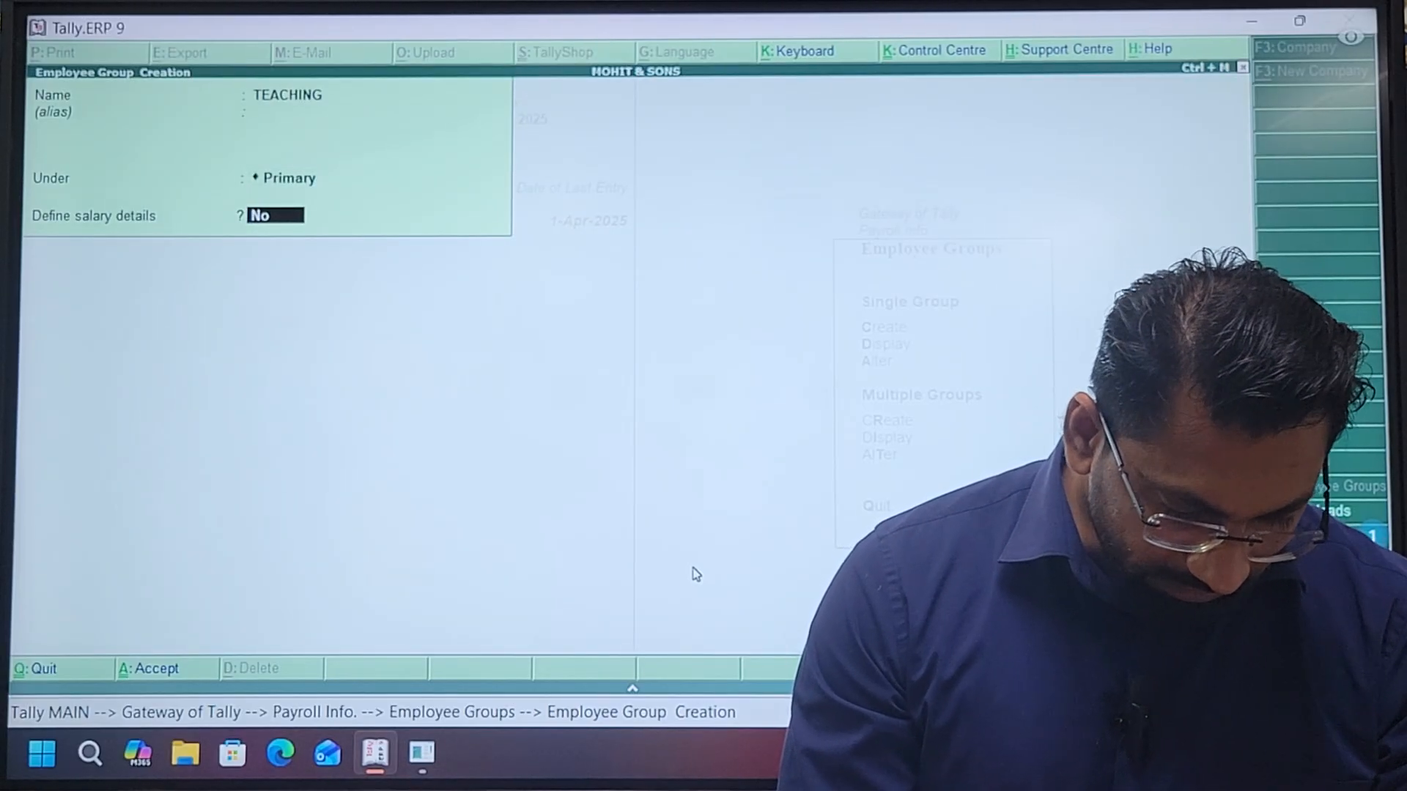
pyautogui.press('Return')
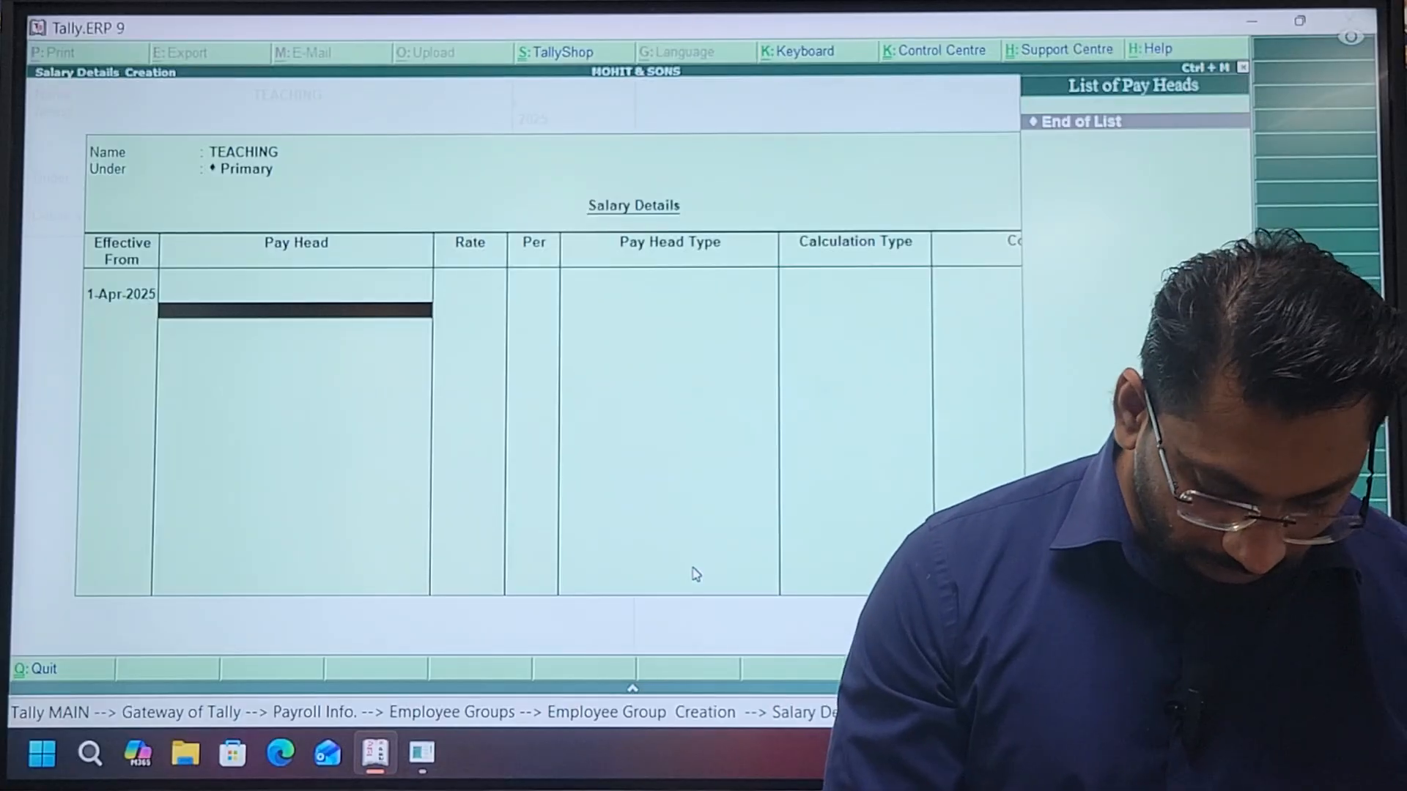
# Start a new pay head for the TEACHING group's salary details and enter the employee's first name as its name
pyautogui.hotkey('alt', 'c')
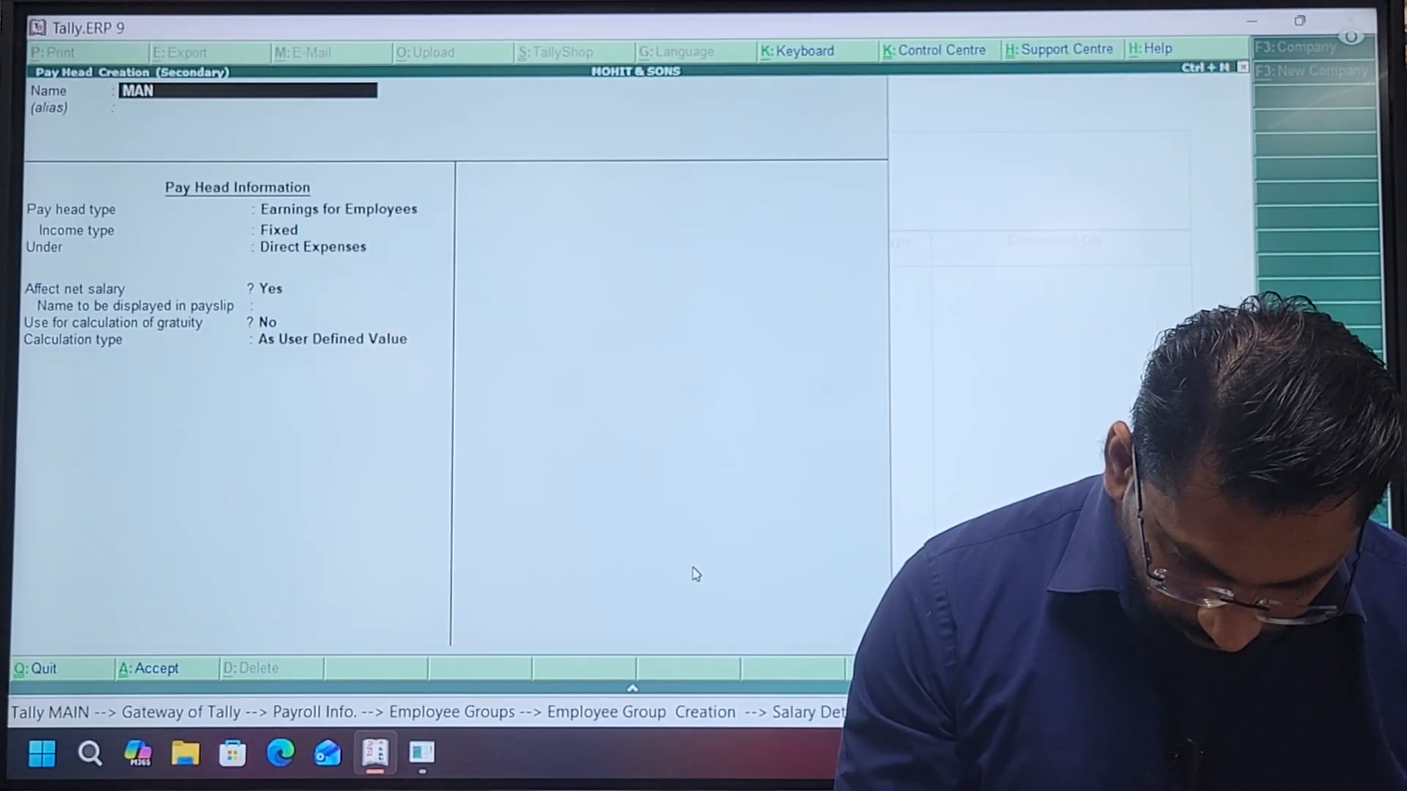
pyautogui.write('OJ')
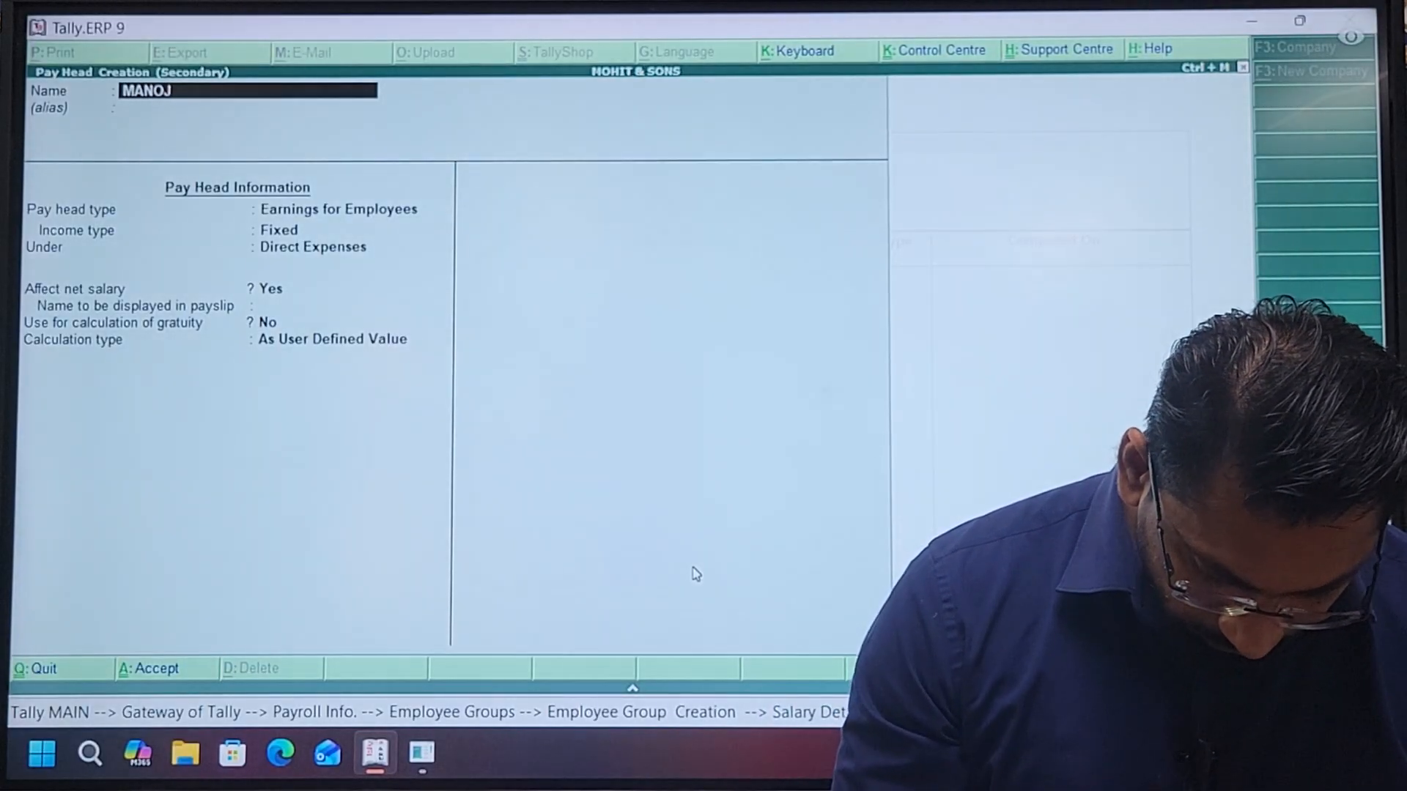
pyautogui.press('Return')
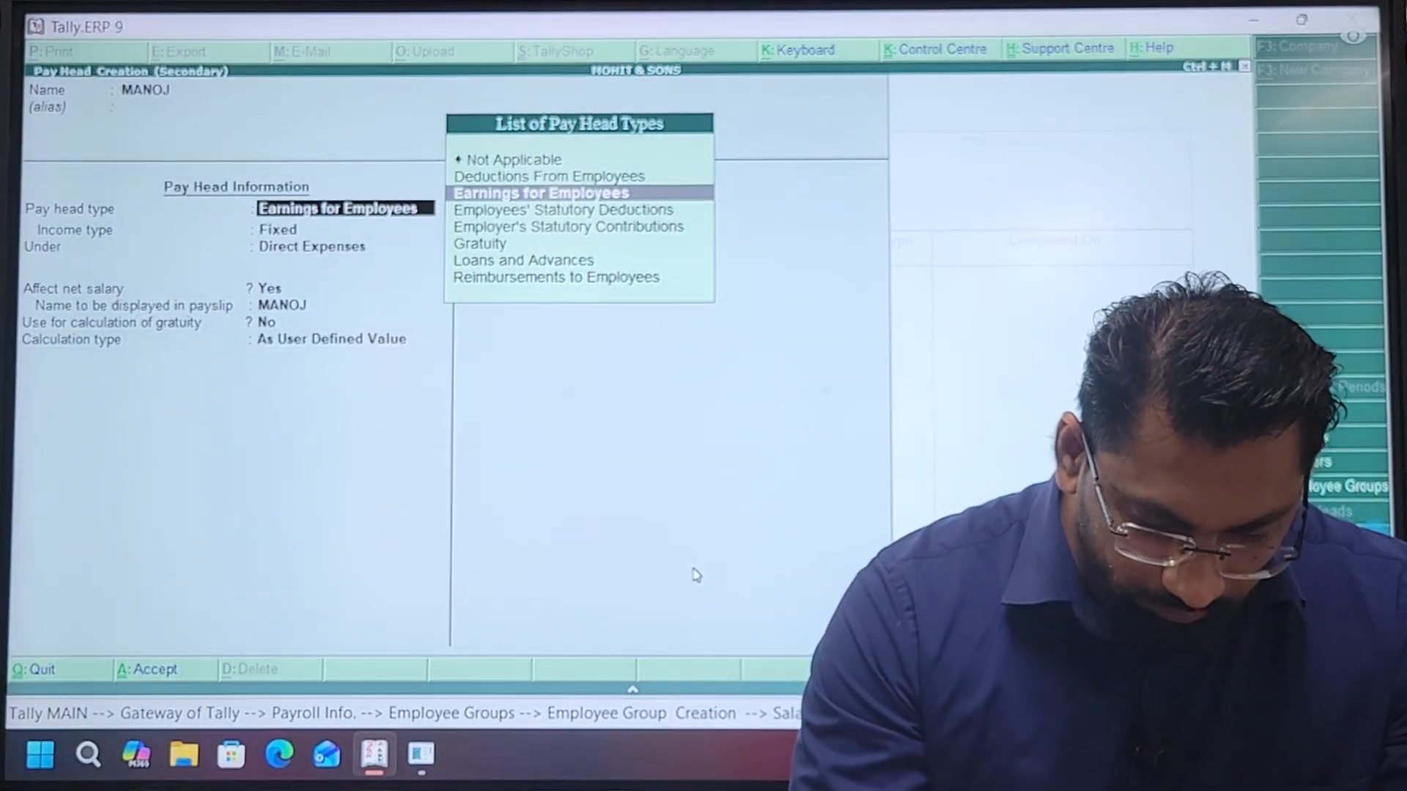
# Review the available pay head types and set the new pay head's type to Earnings for Employees
pyautogui.press('Up')
pyautogui.press('Up')
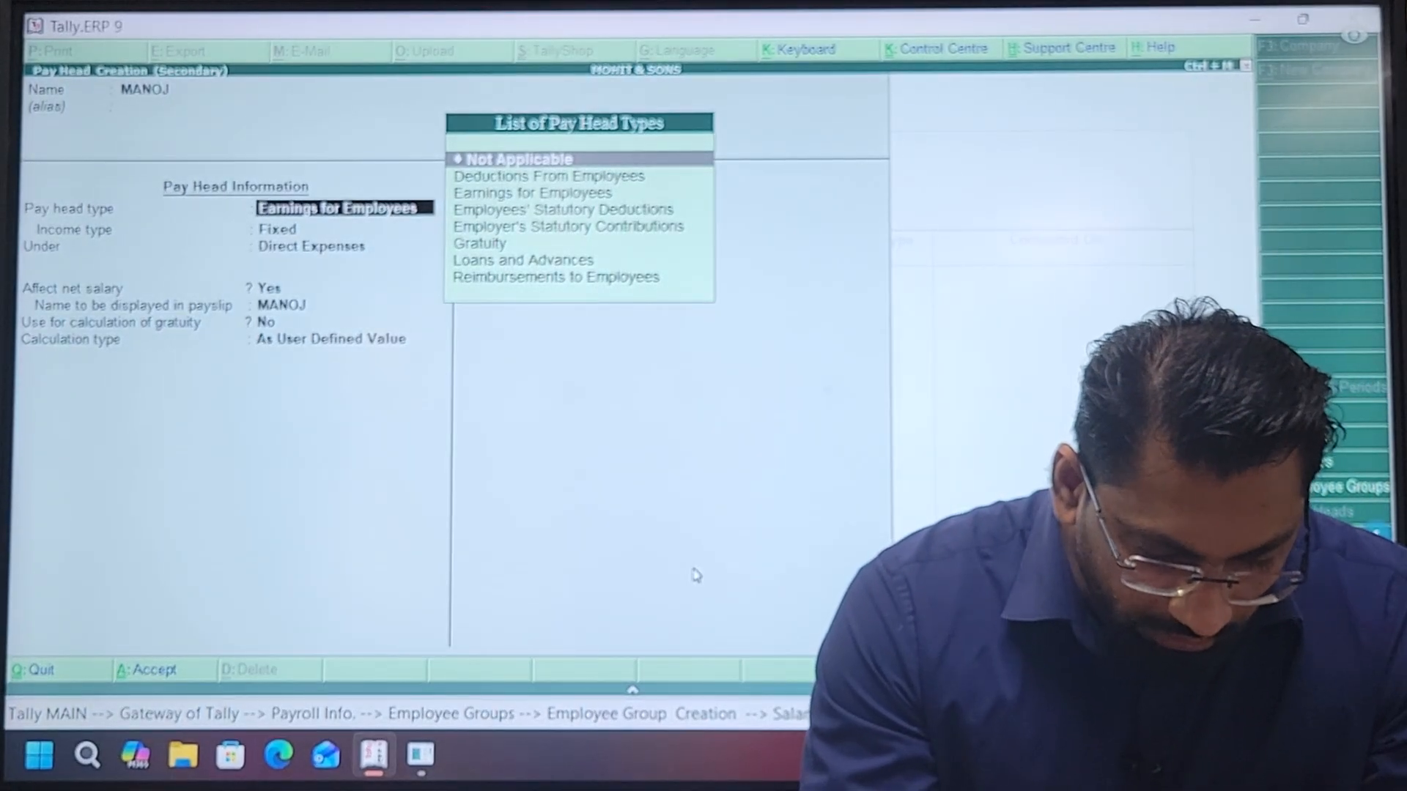
pyautogui.press('Down')
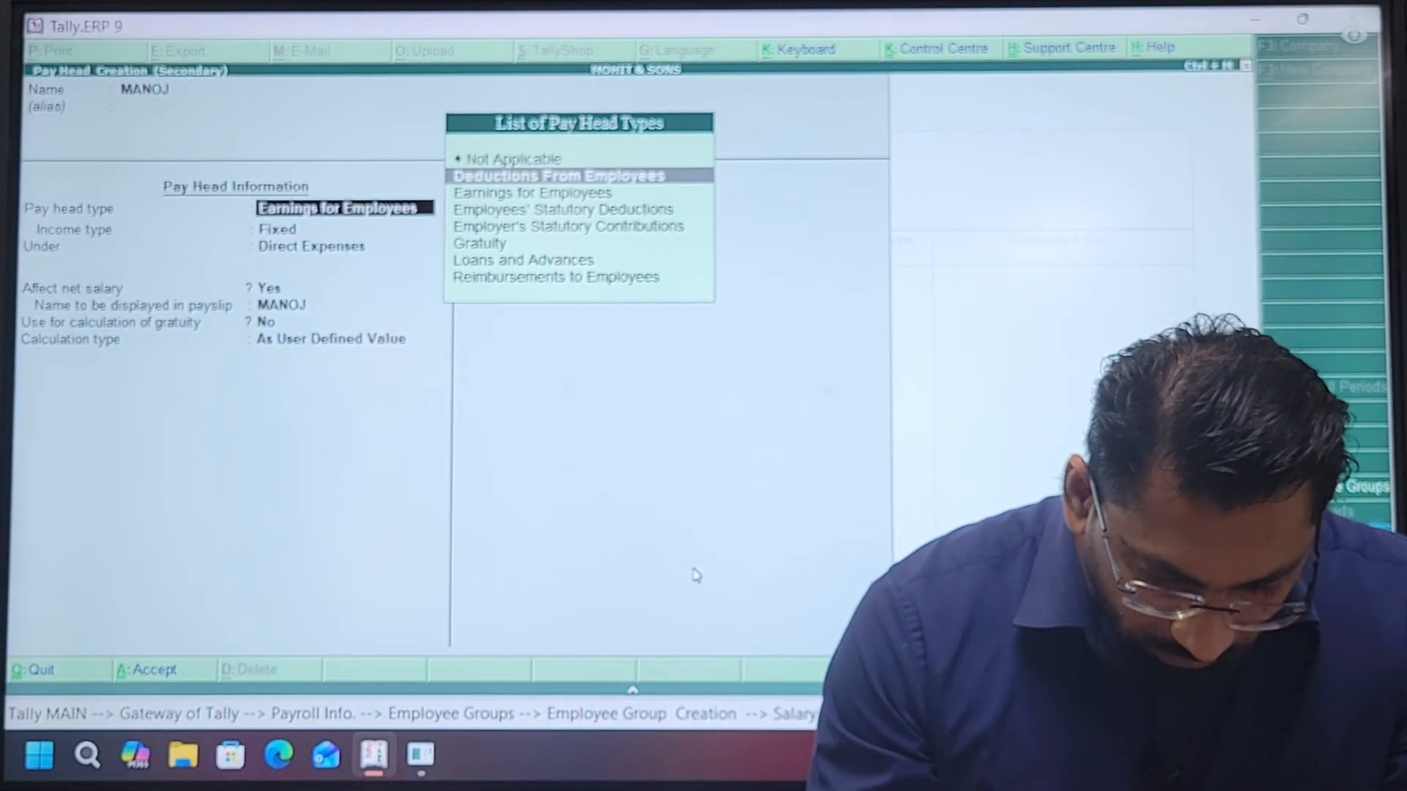
pyautogui.press('Down')
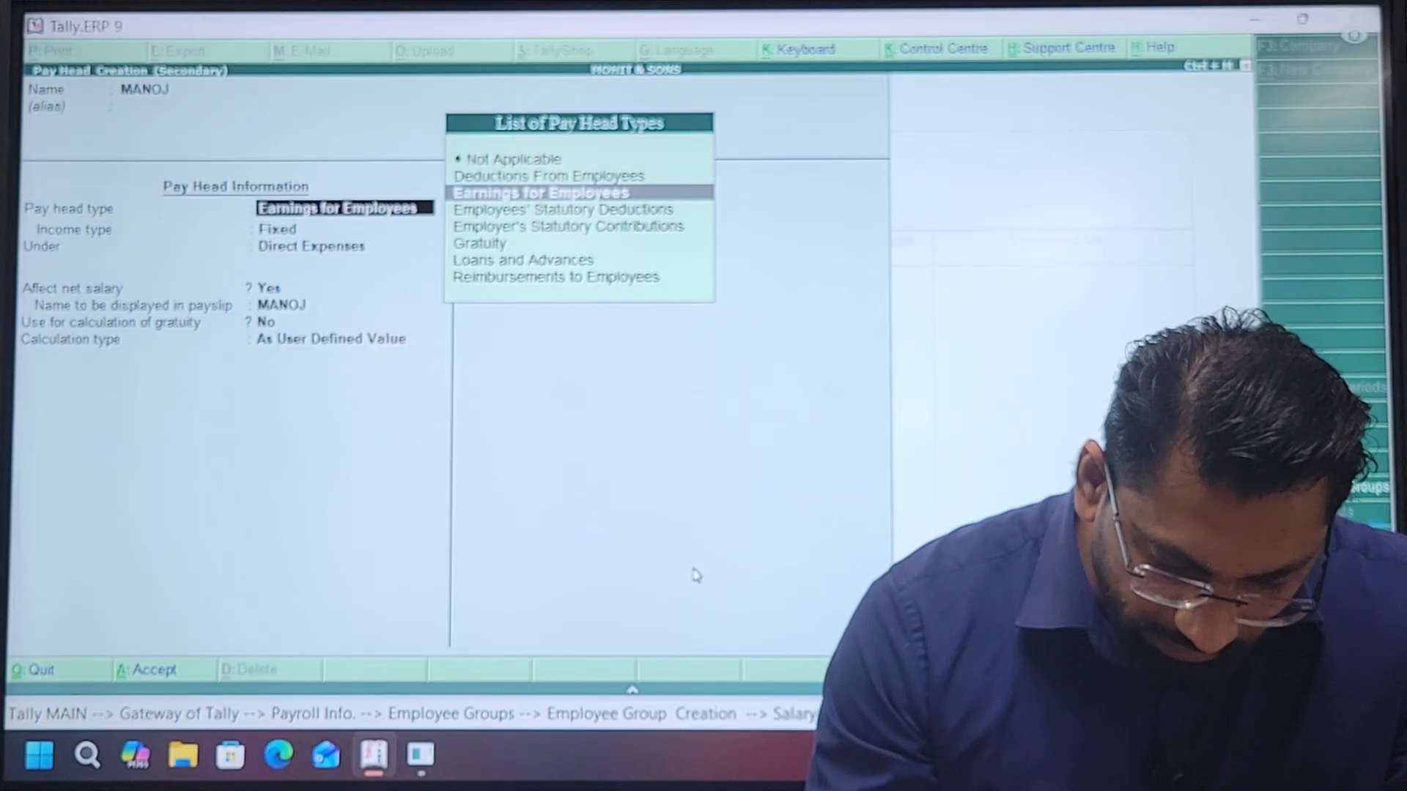
pyautogui.press('Down')
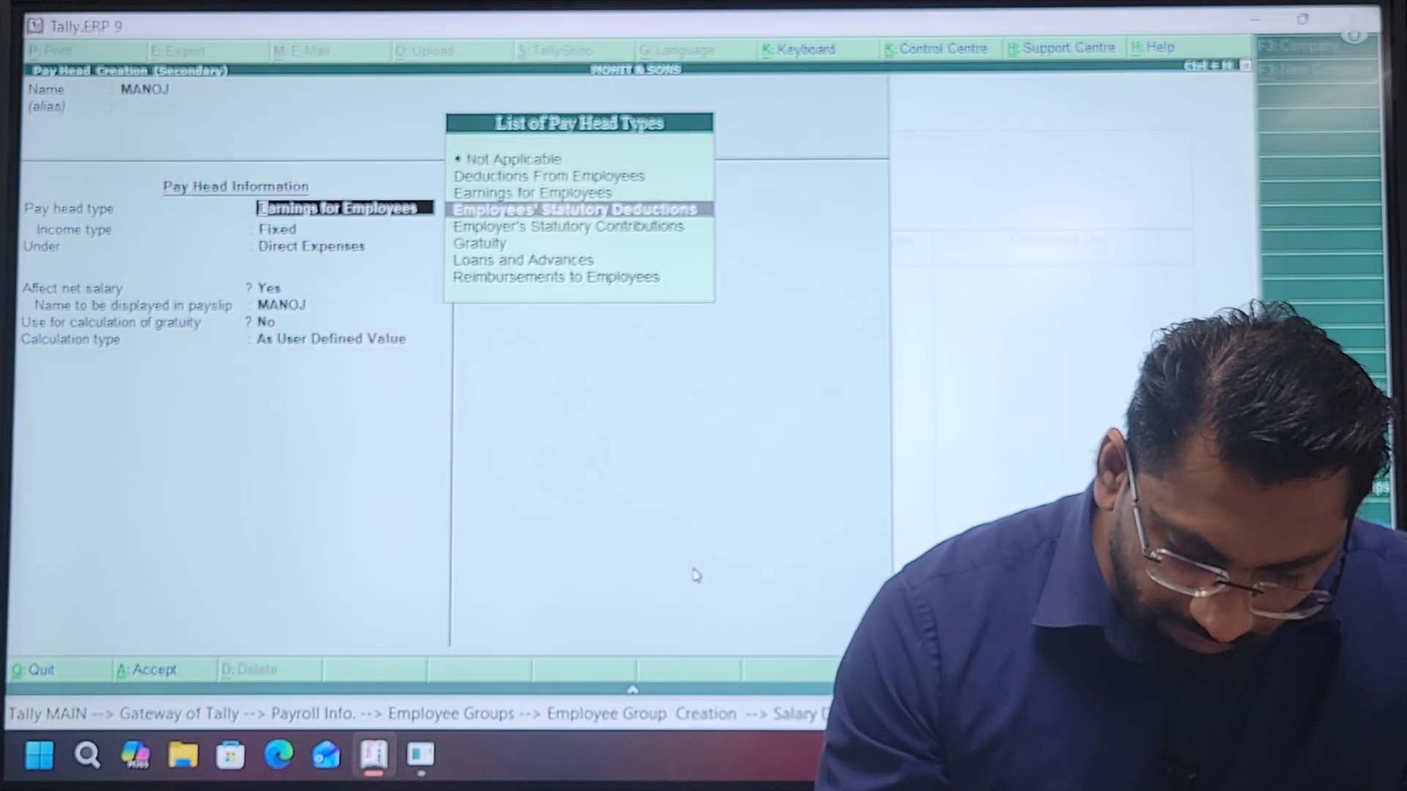
pyautogui.press('Down')
pyautogui.press('Down')
pyautogui.press('Down')
pyautogui.press('Down')
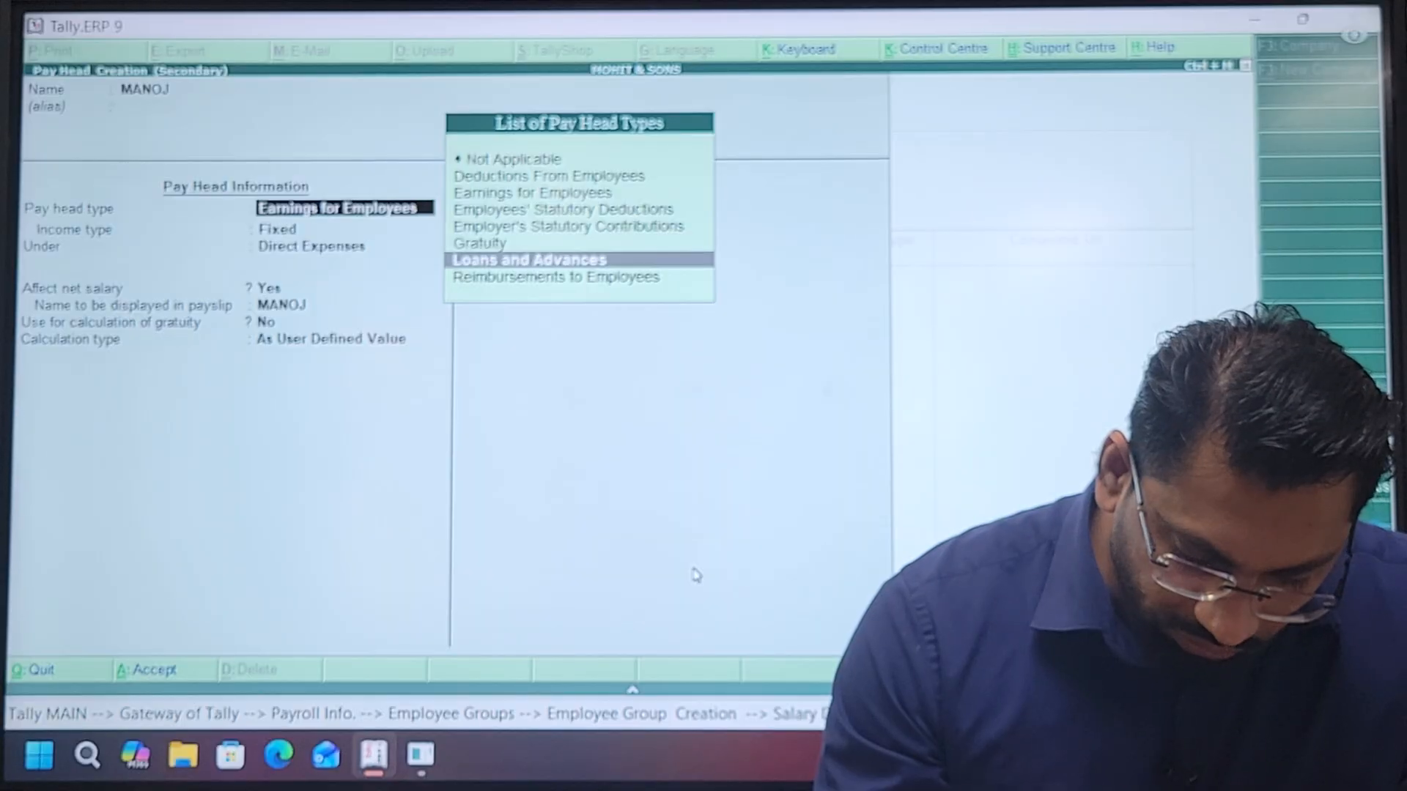
pyautogui.press('Up')
pyautogui.press('Up')
pyautogui.press('Up')
pyautogui.press('Up')
pyautogui.press('Up')
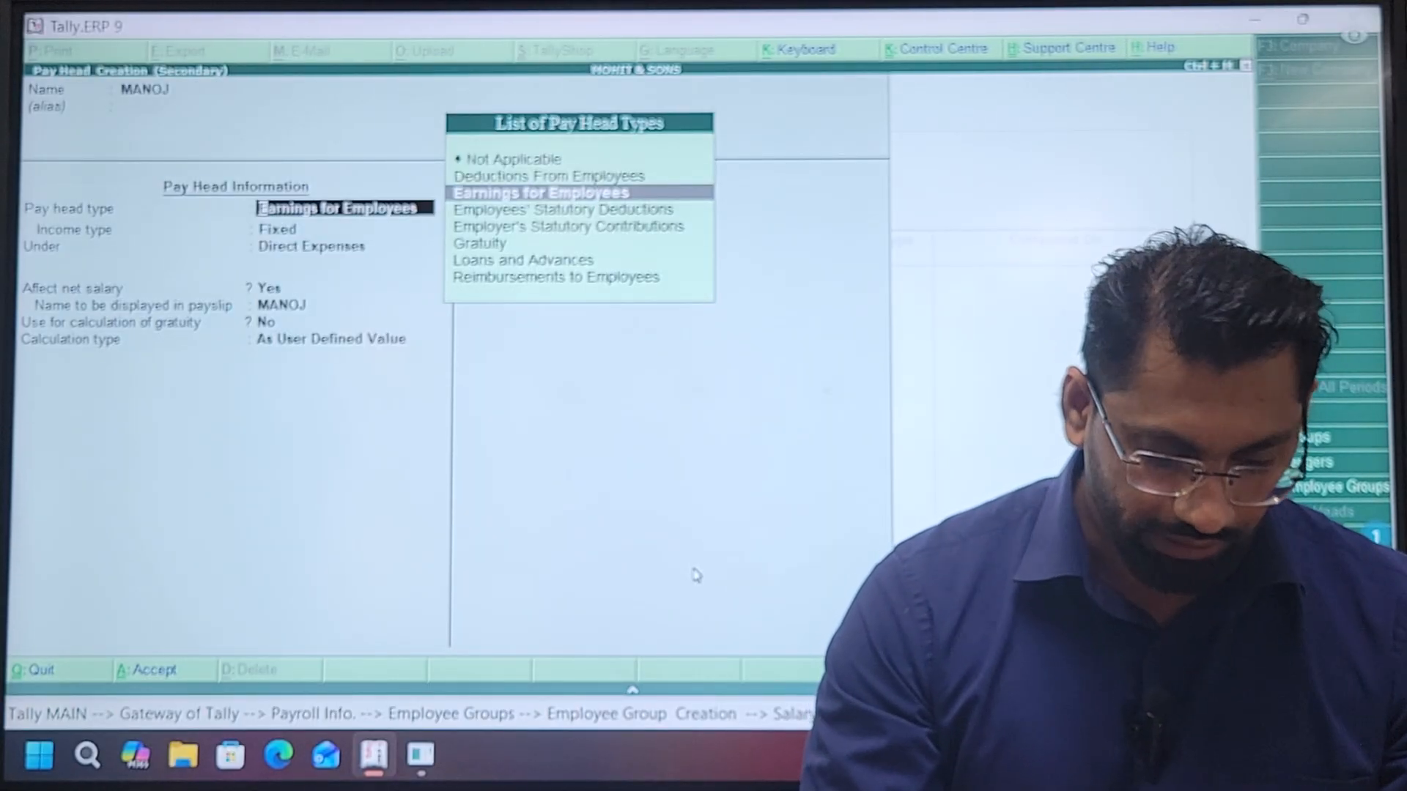
pyautogui.press('Return')
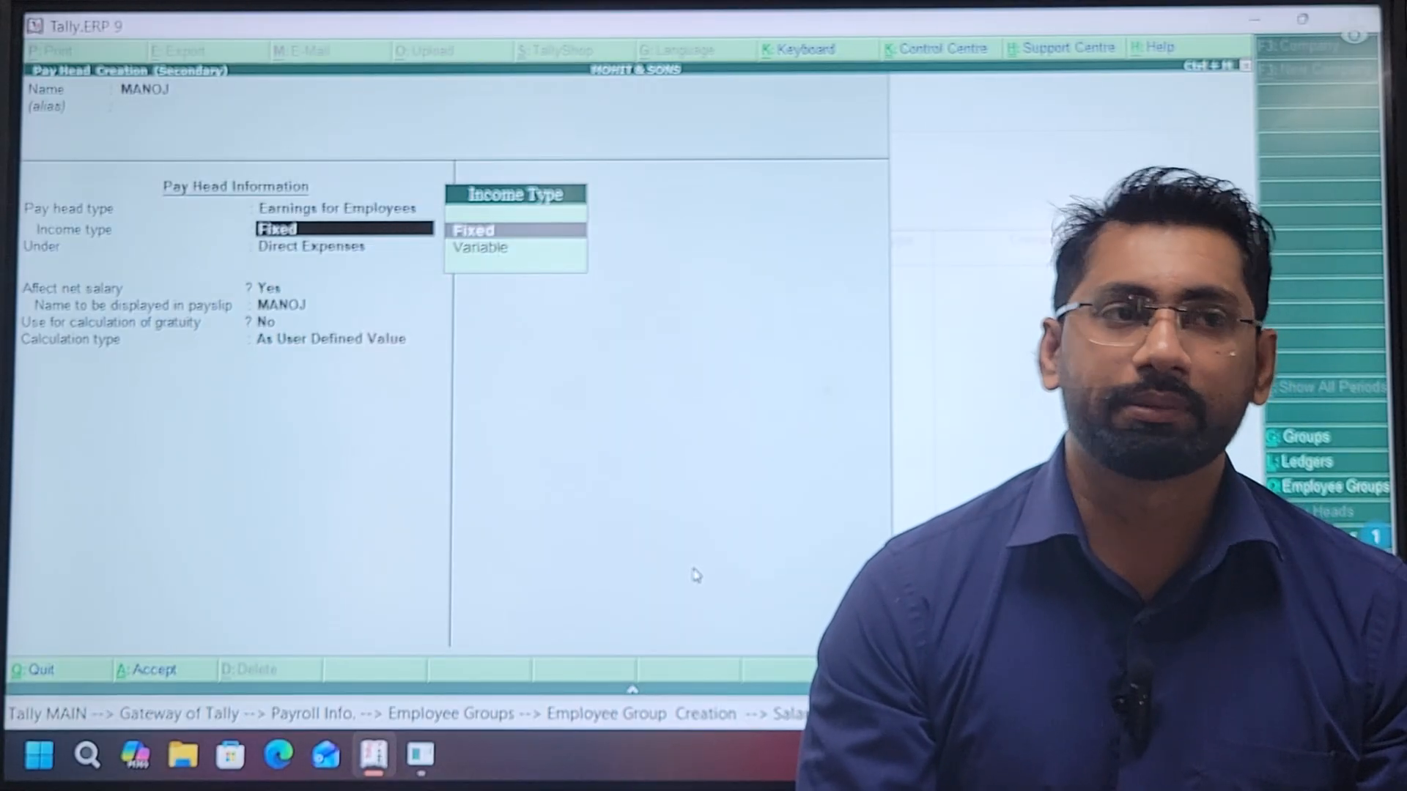
# Set the pay head to Fixed income under Direct Expenses, affecting net salary and not used for gratuity, keeping its payslip name
pyautogui.press('Return')
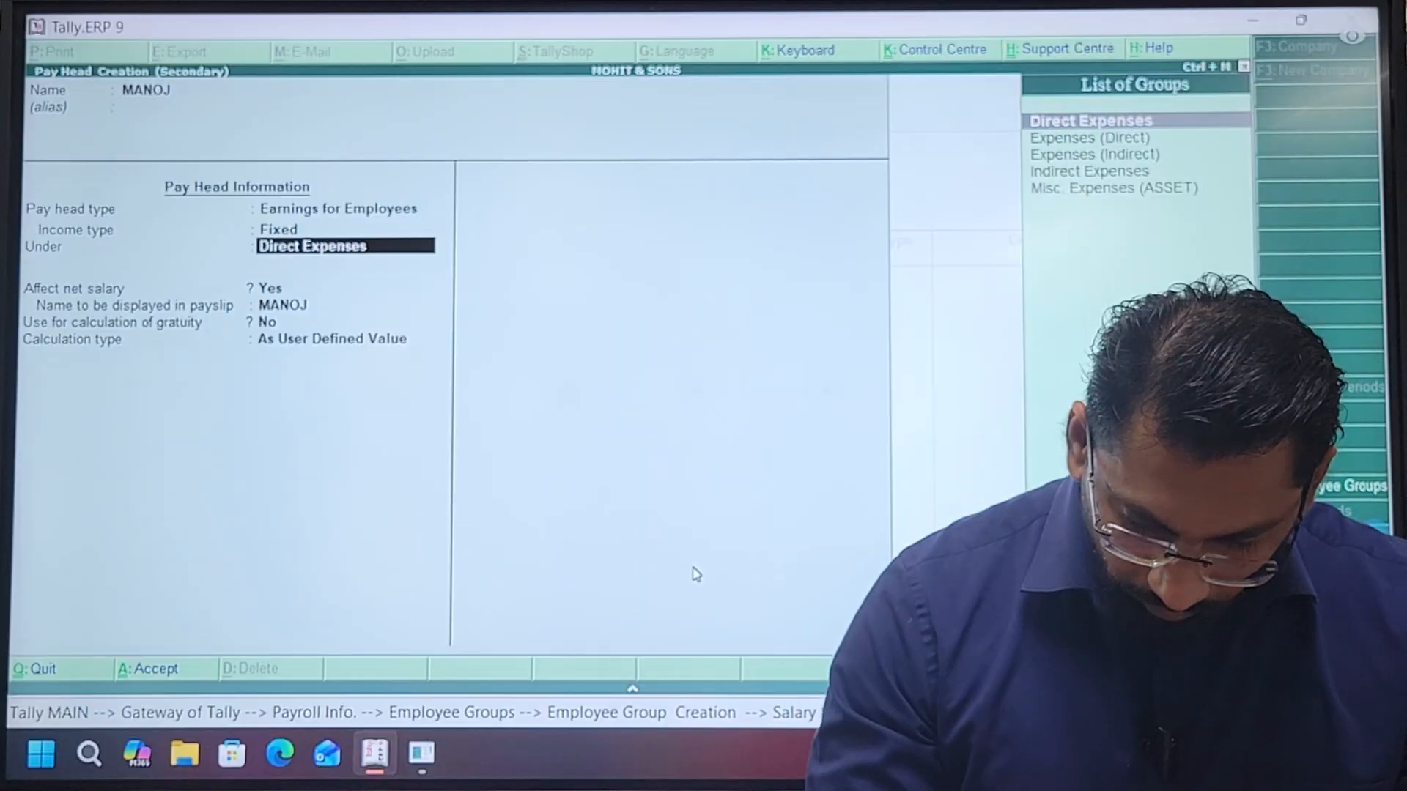
pyautogui.press('Return')
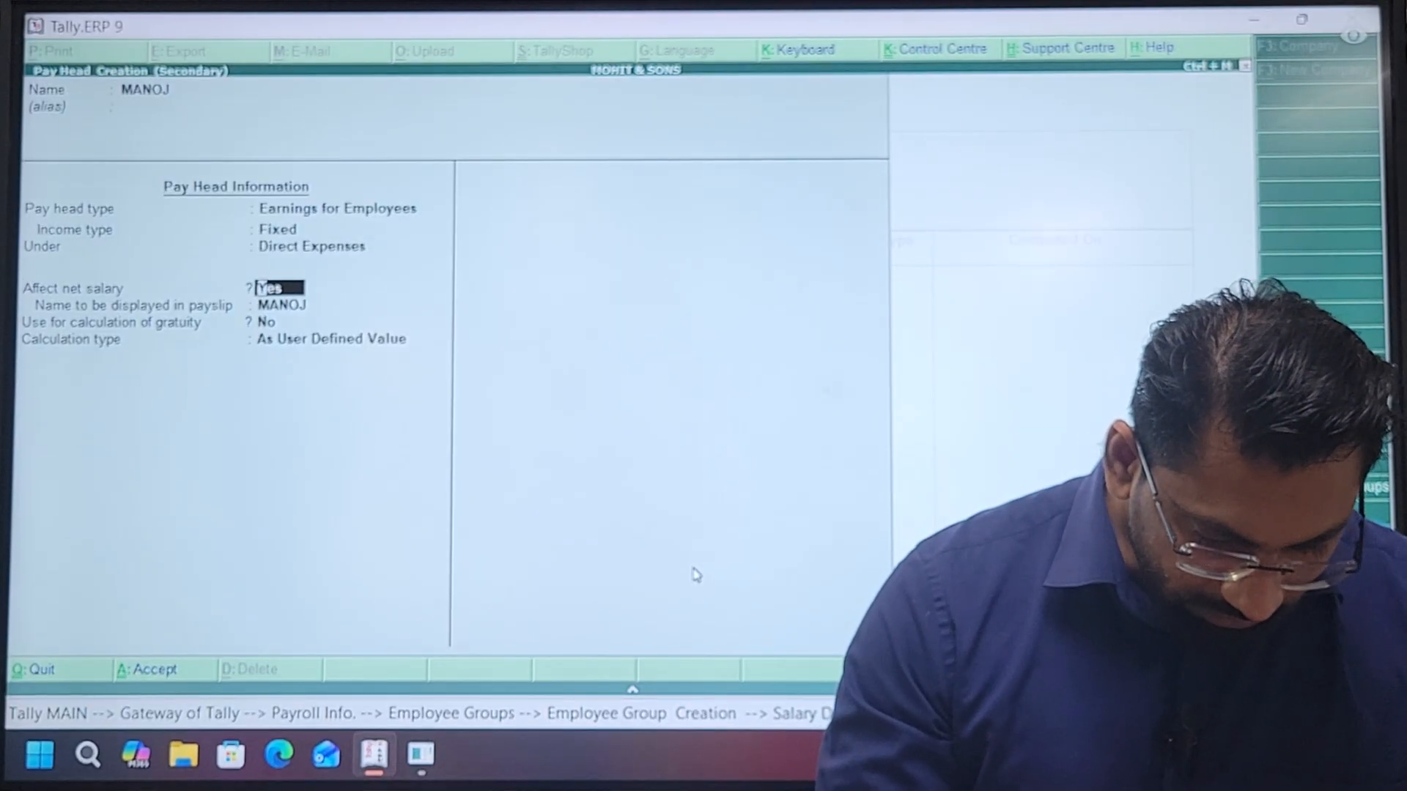
pyautogui.press('Return')
pyautogui.press('Return')
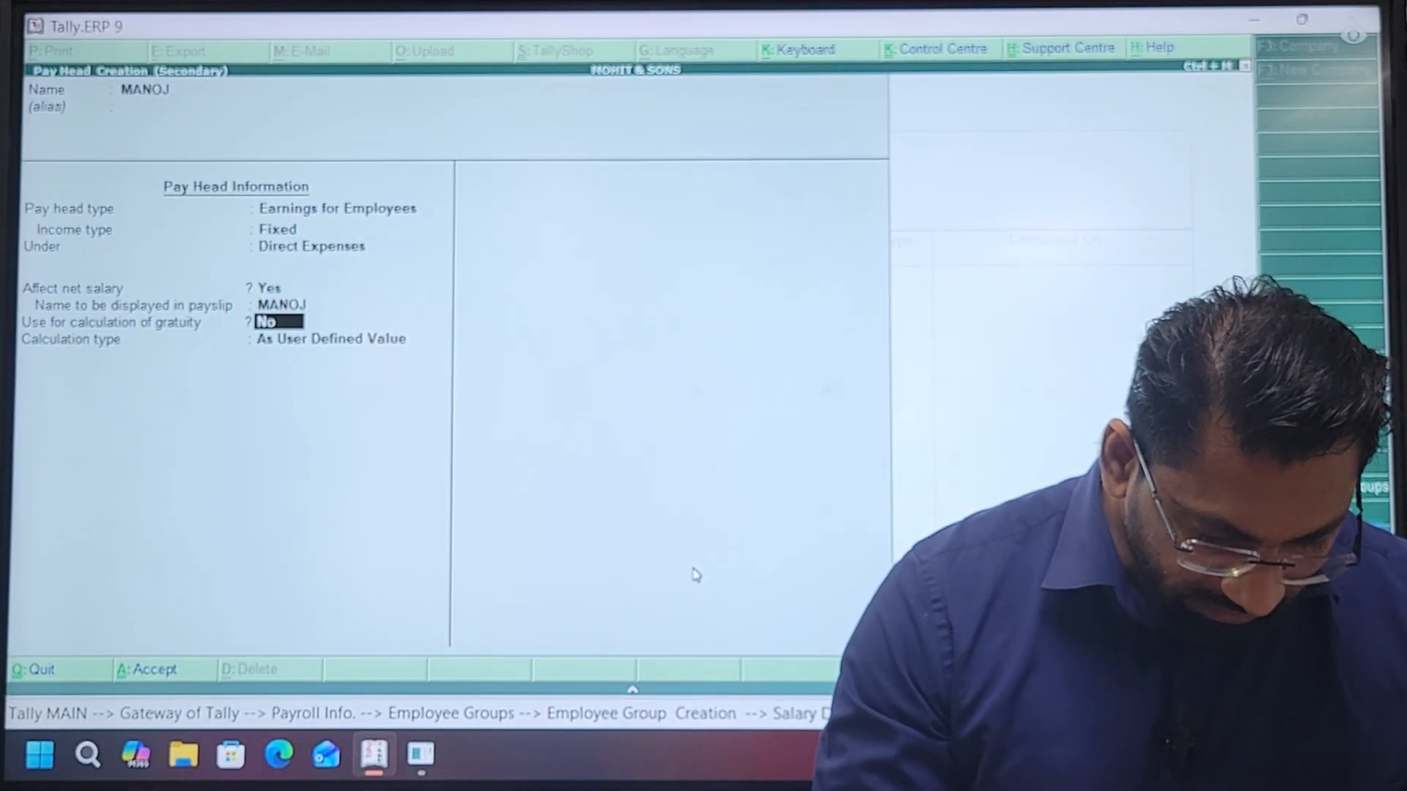
pyautogui.press('Return')
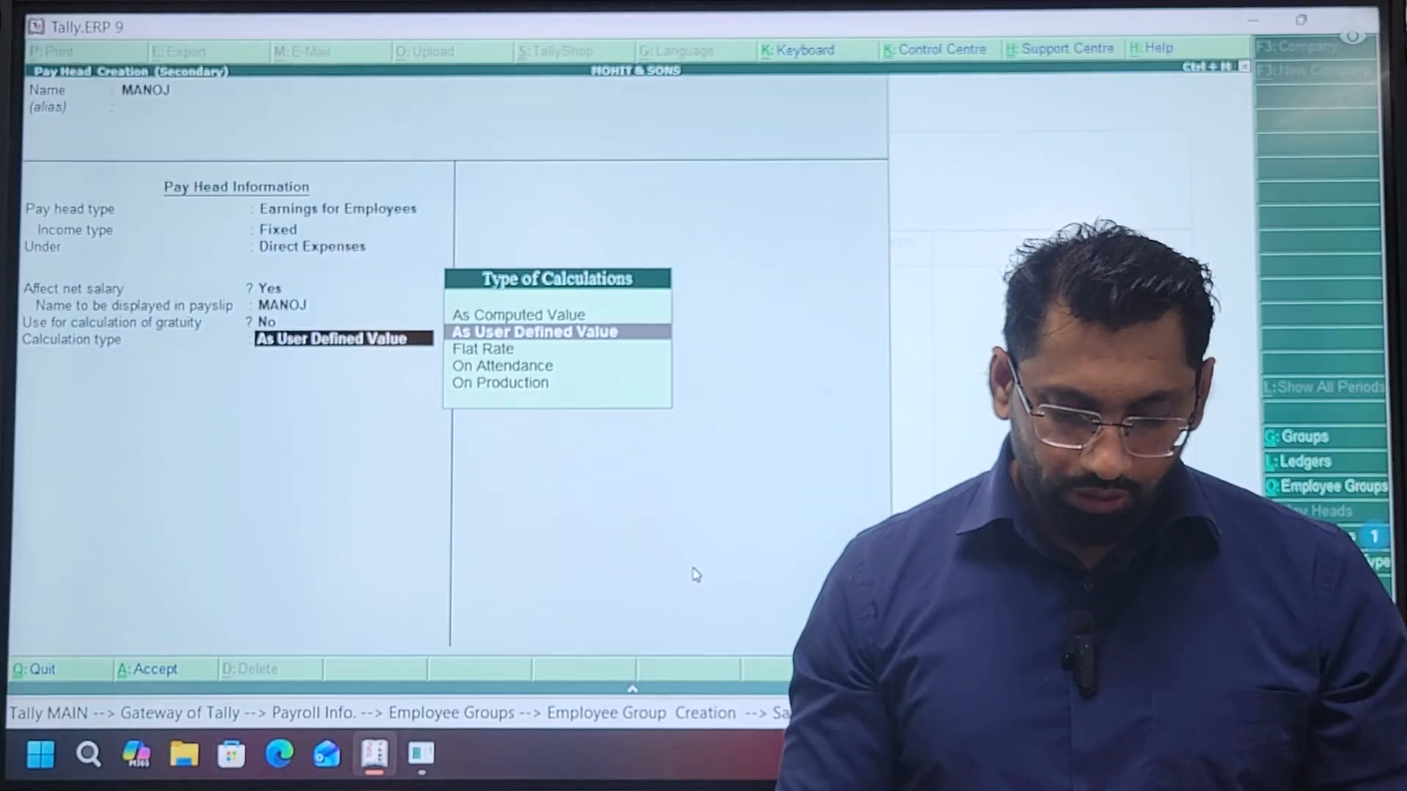
# Review the calculation types and set the pay head to be calculated On Attendance
pyautogui.press('Down')
pyautogui.press('Down')
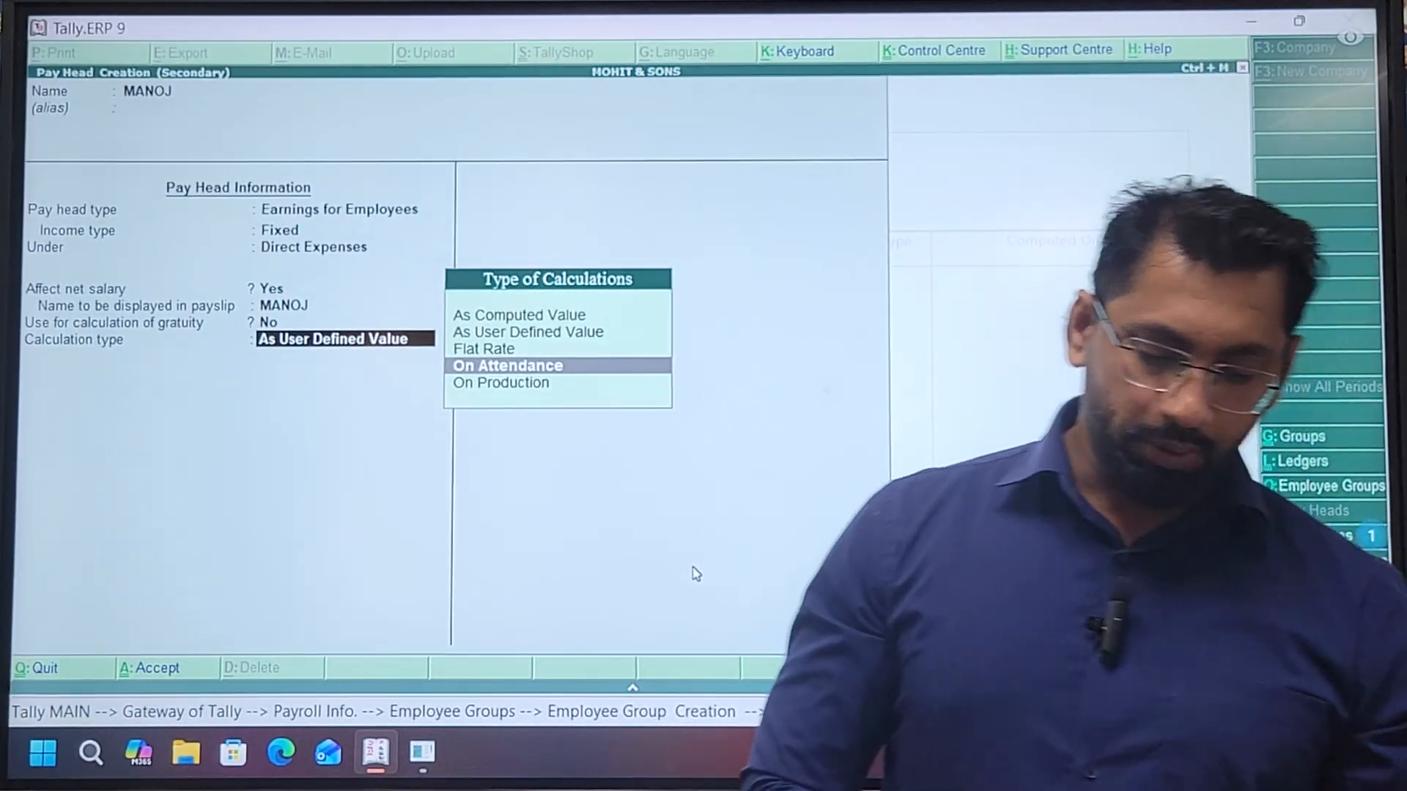
pyautogui.press('Down')
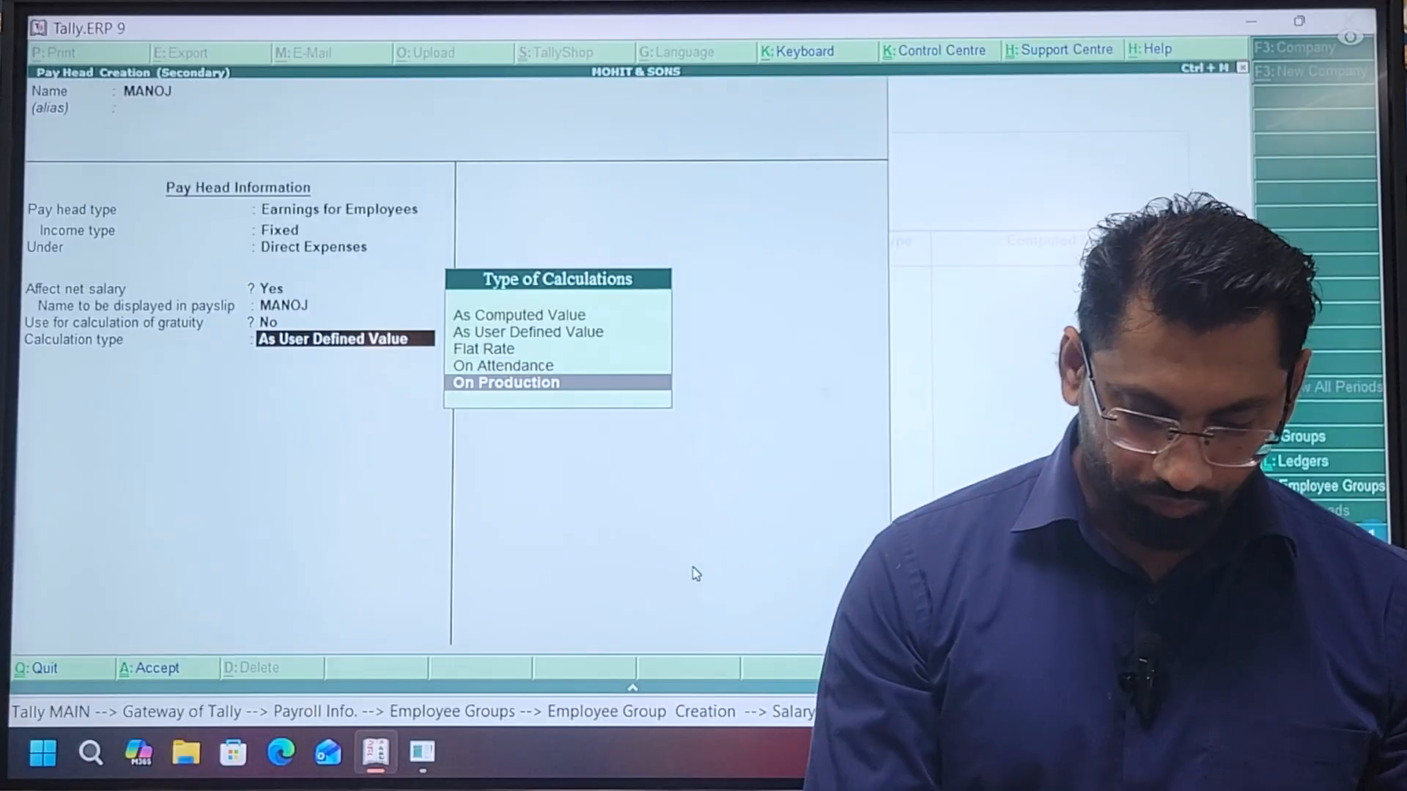
pyautogui.press('Up')
pyautogui.press('Up')
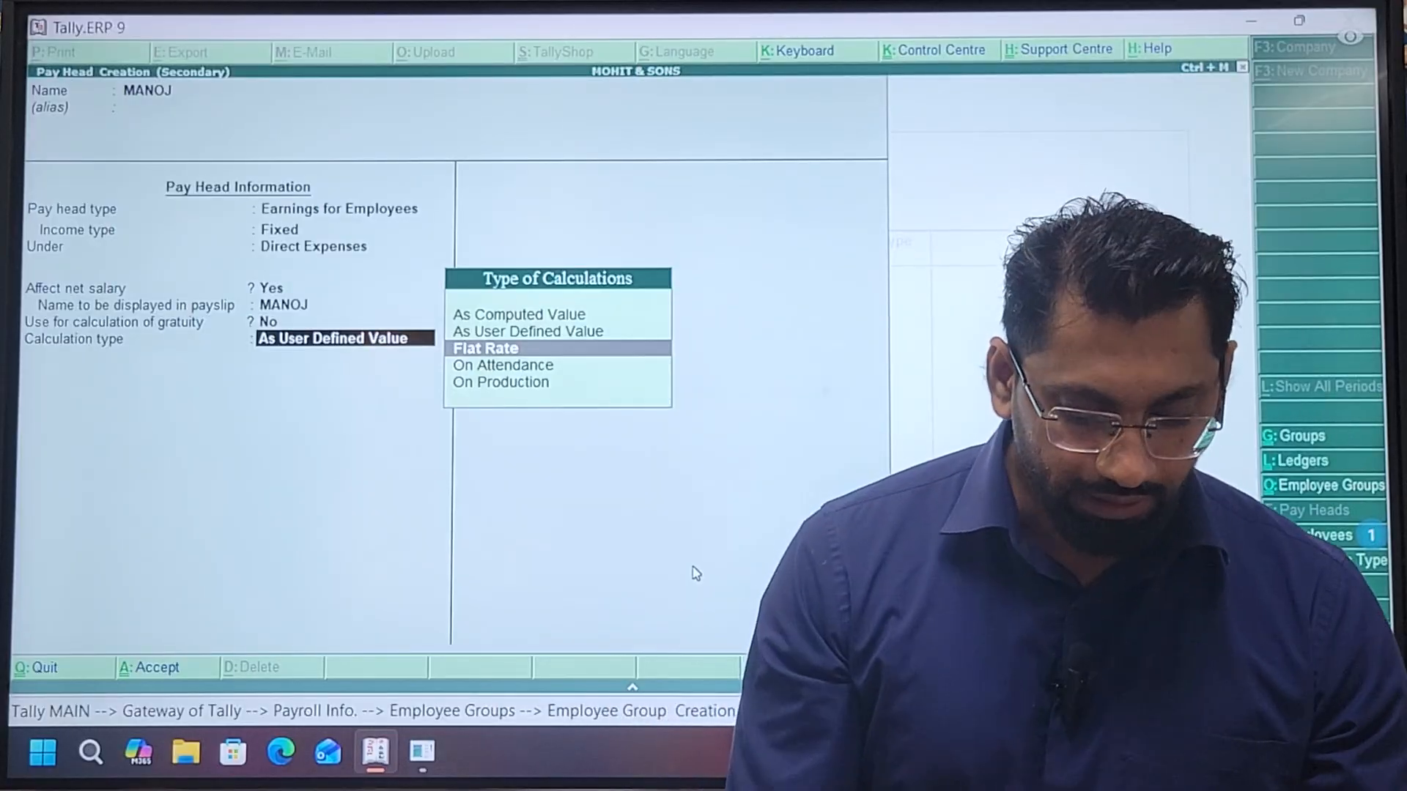
pyautogui.press('Down')
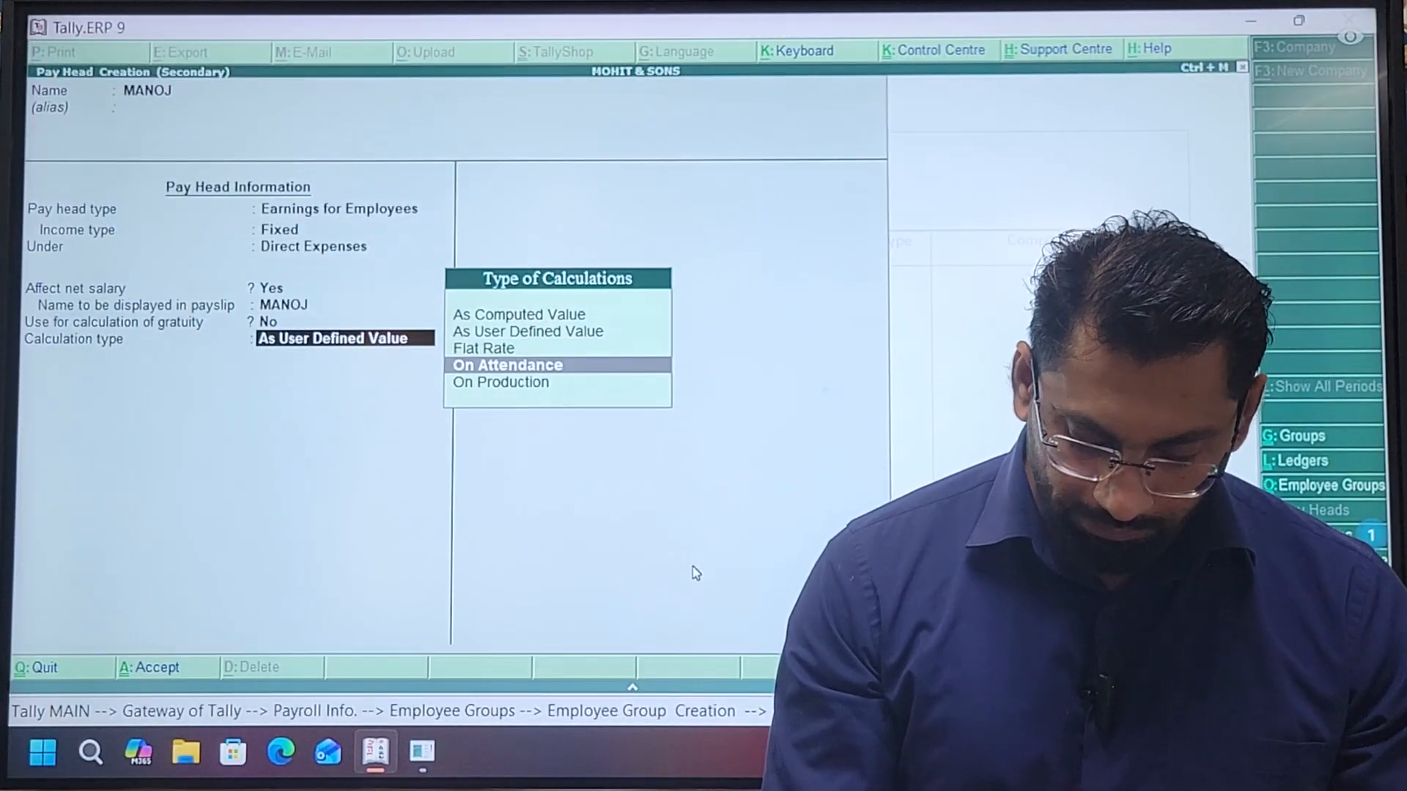
pyautogui.press('Return')
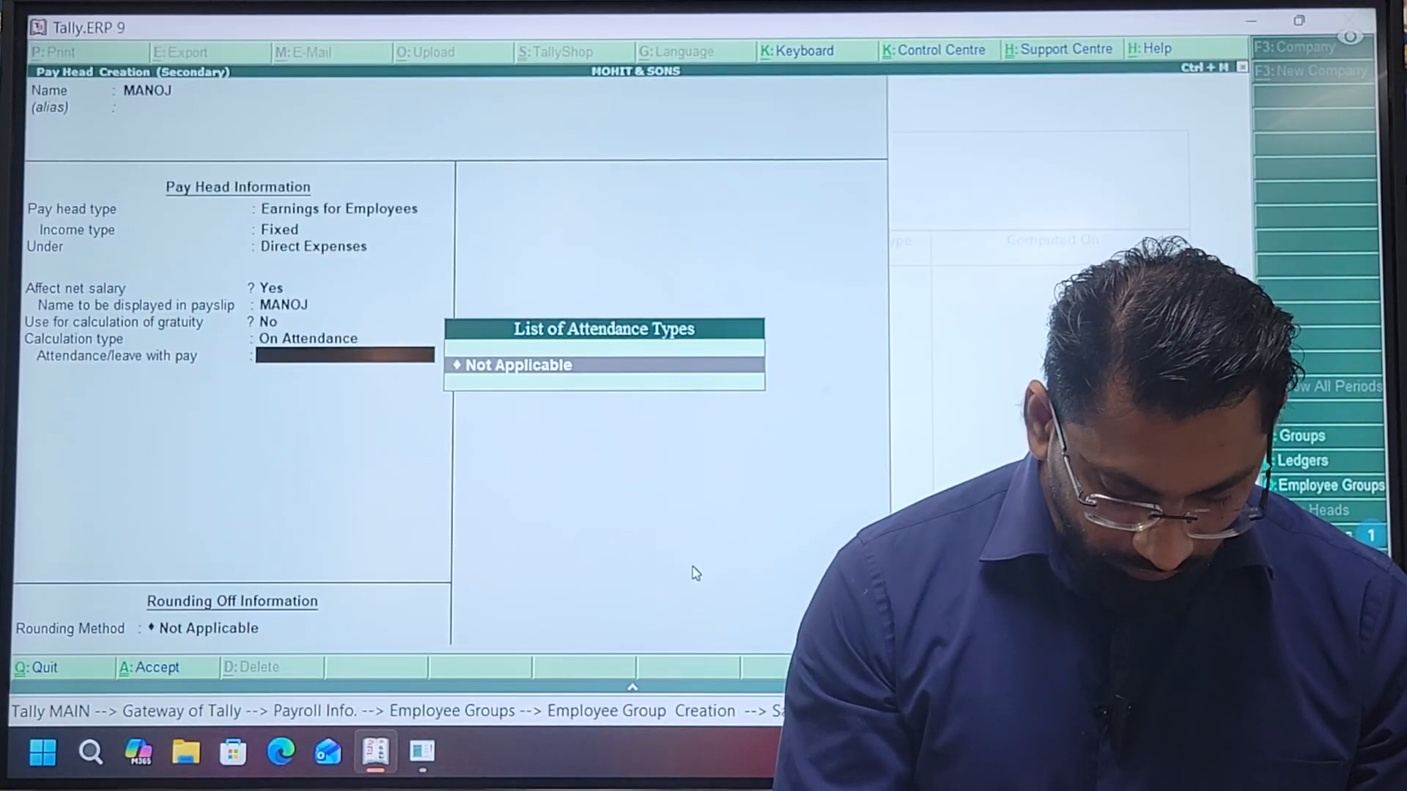
# Create the attendance type ABC under Primary as Attendance / Leave with Pay in Days and assign it to the pay head
pyautogui.hotkey('alt', 'c')
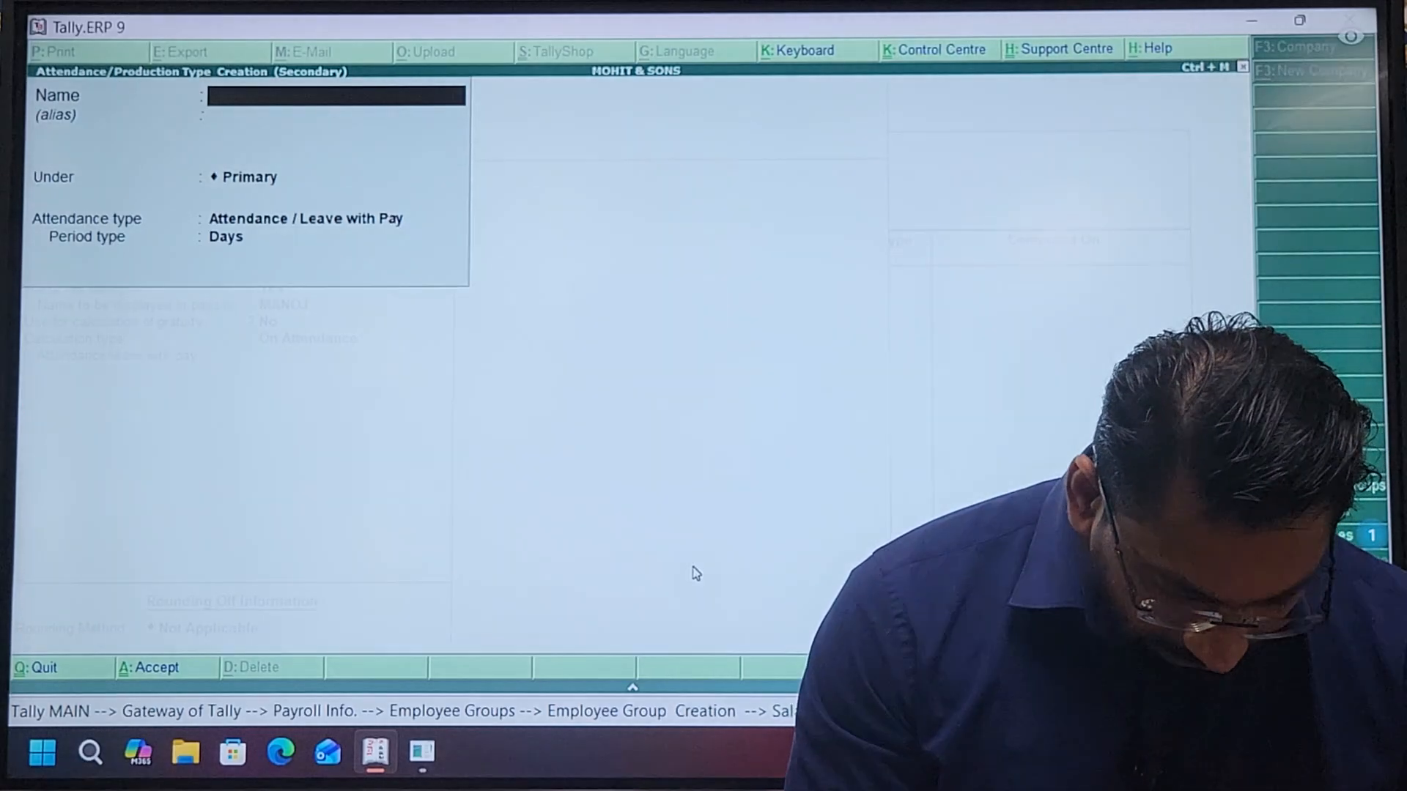
pyautogui.write('ABC')
pyautogui.press('Return')
pyautogui.press('Return')
pyautogui.press('Return')
pyautogui.press('Return')
pyautogui.press('Return')
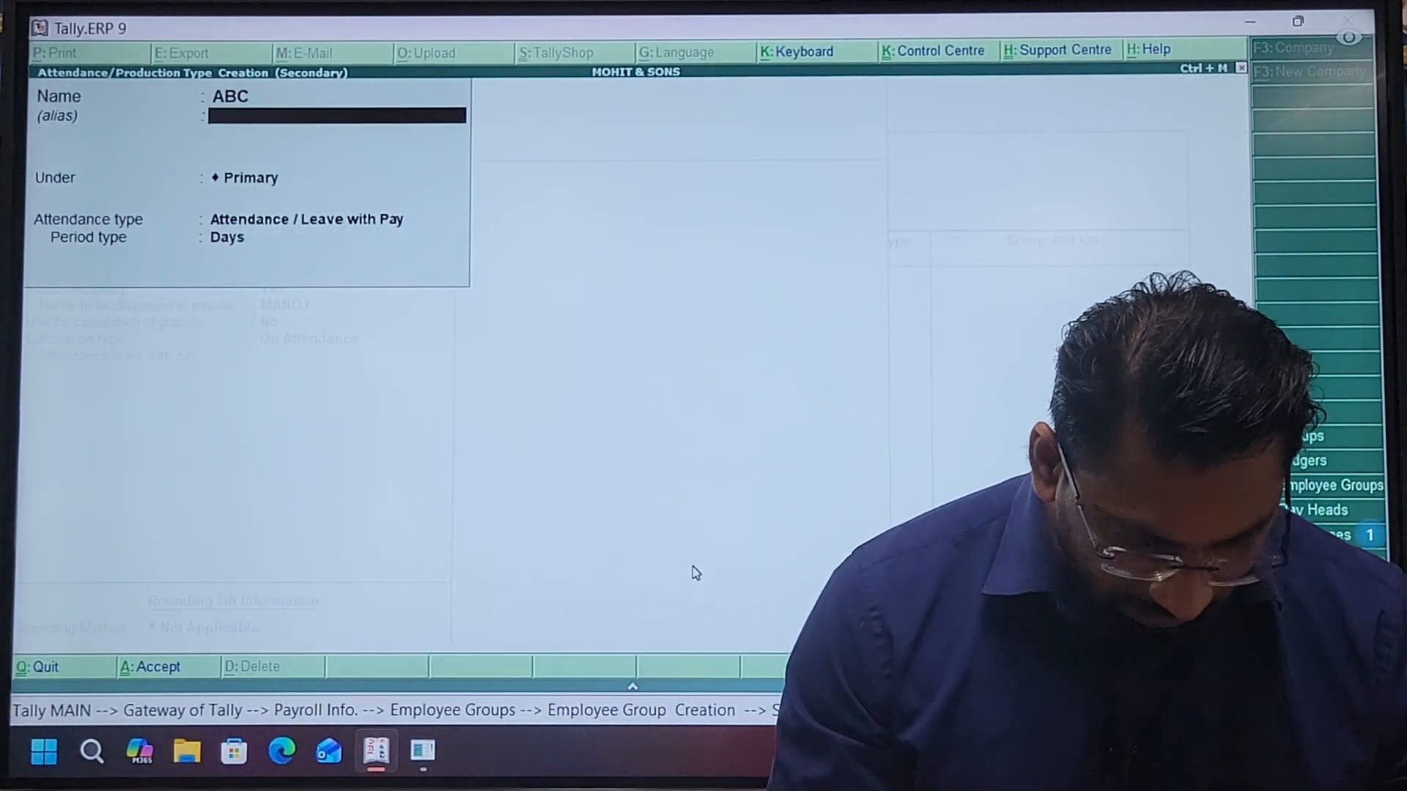
pyautogui.press('Return')
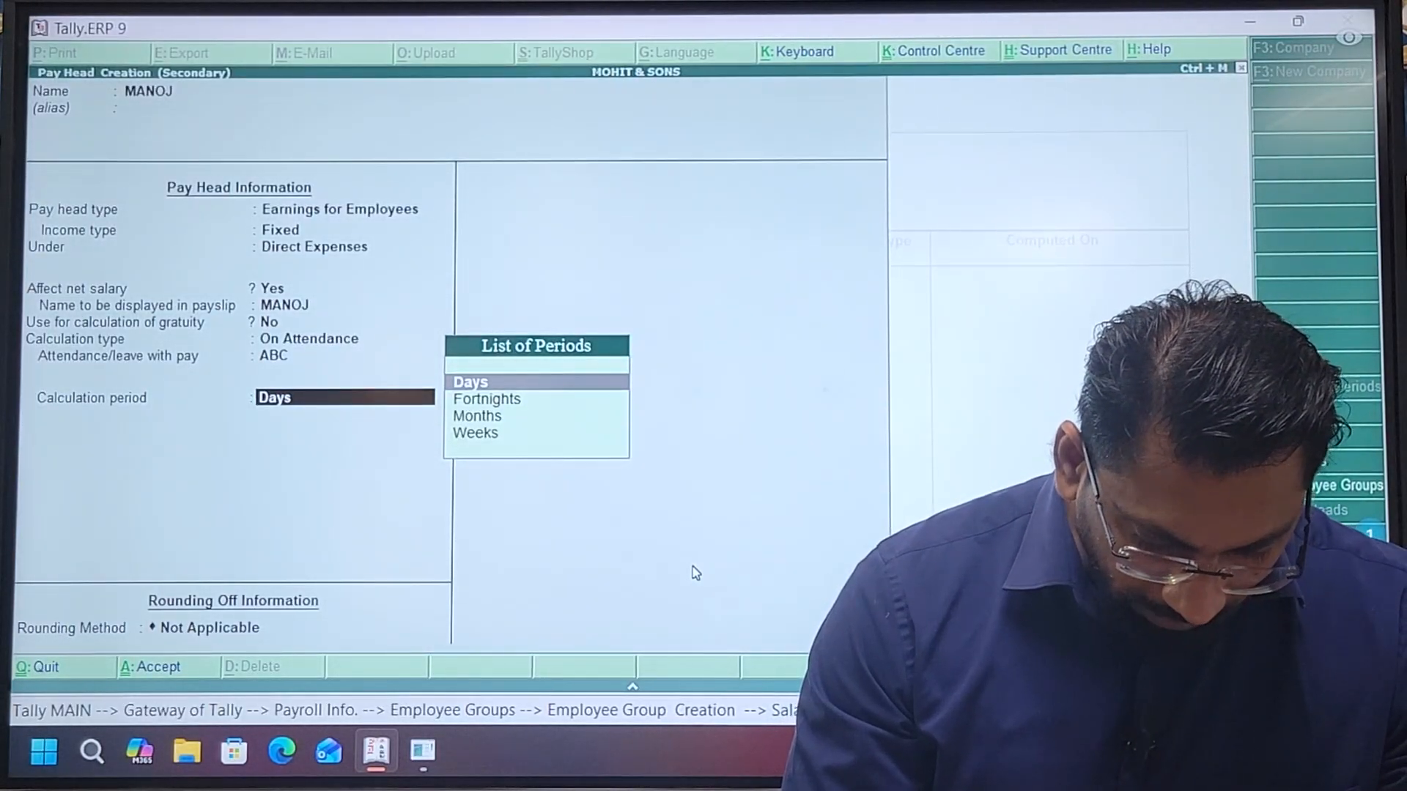
# Set the pay head's calculation period to Months, as per calendar period, without rounding, and save it
pyautogui.press('Down')
pyautogui.press('Down')
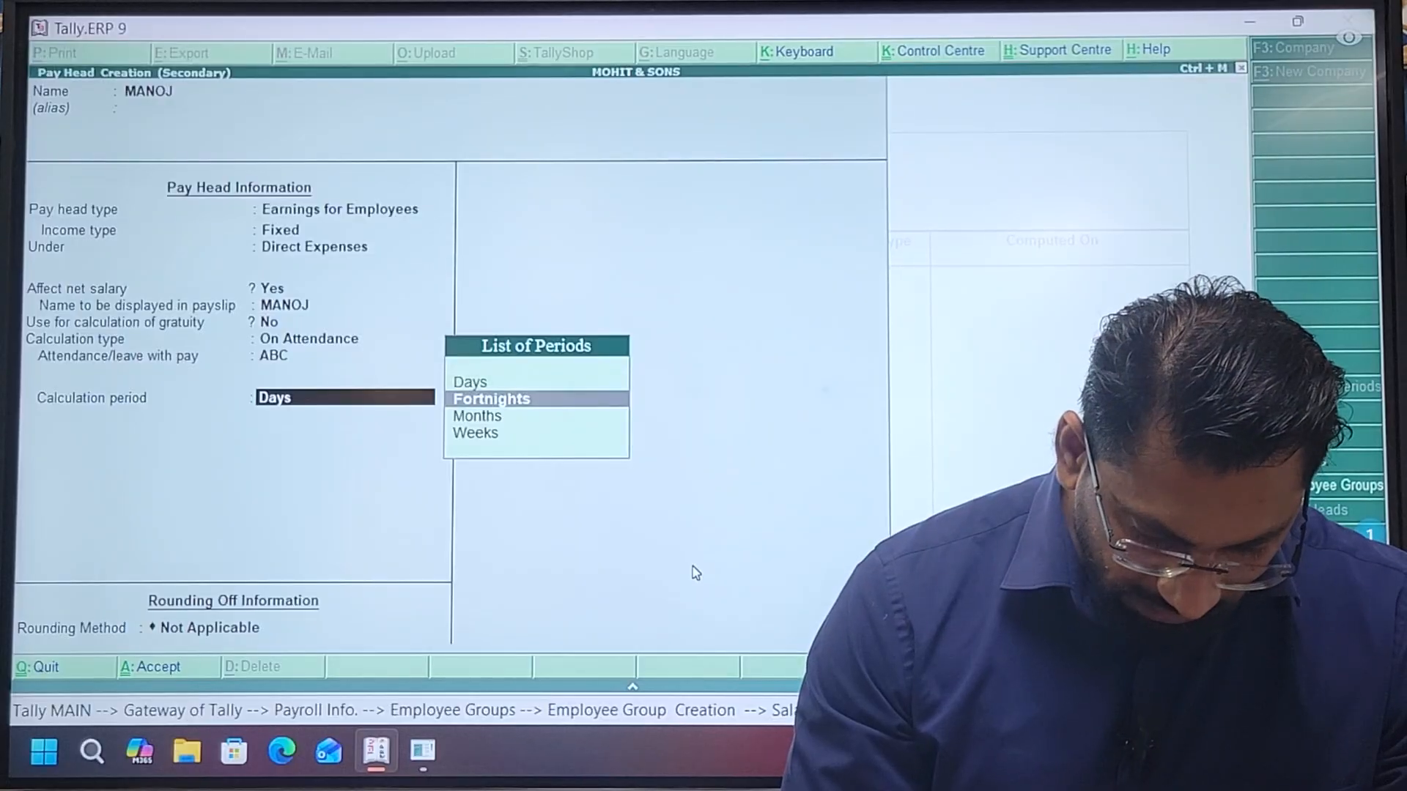
pyautogui.press('Return')
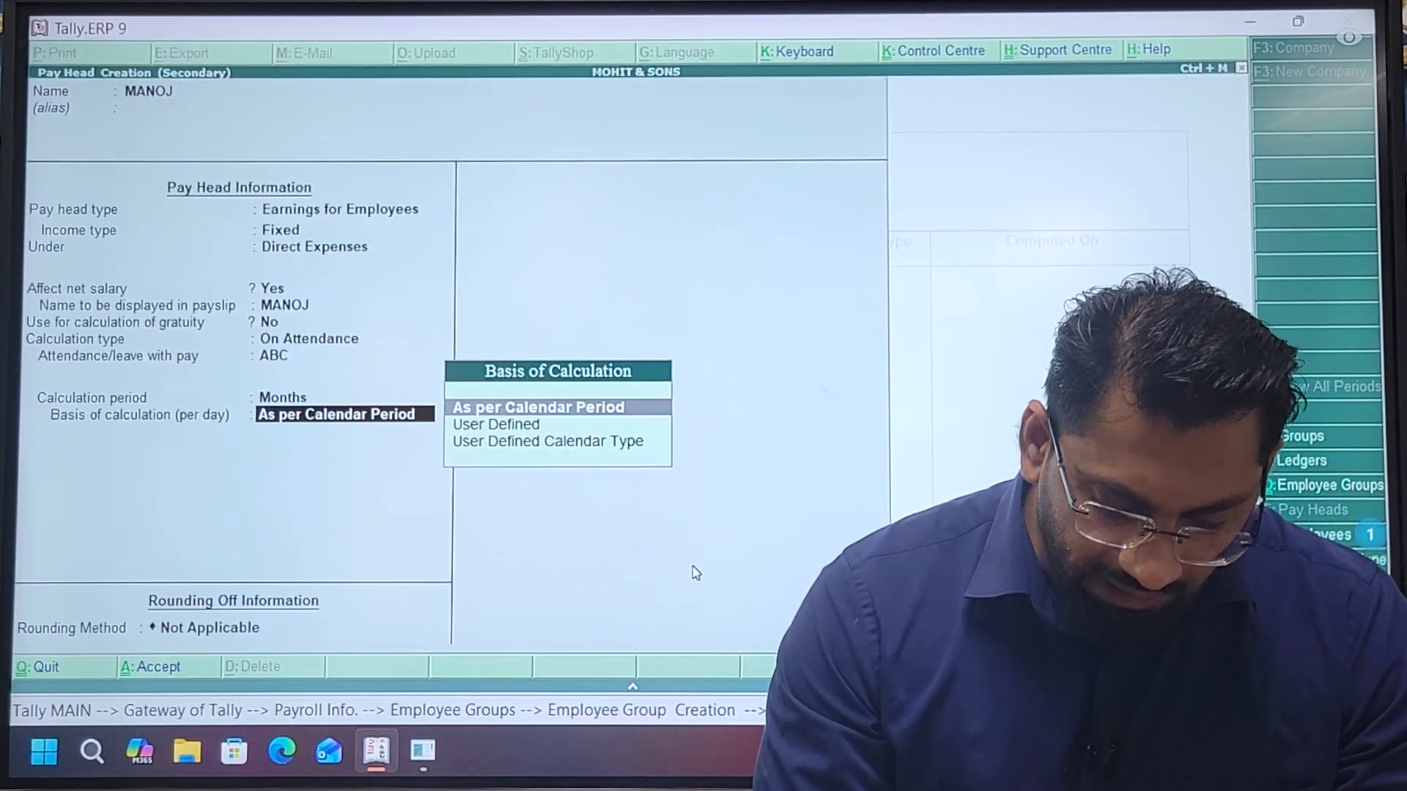
pyautogui.press('Return')
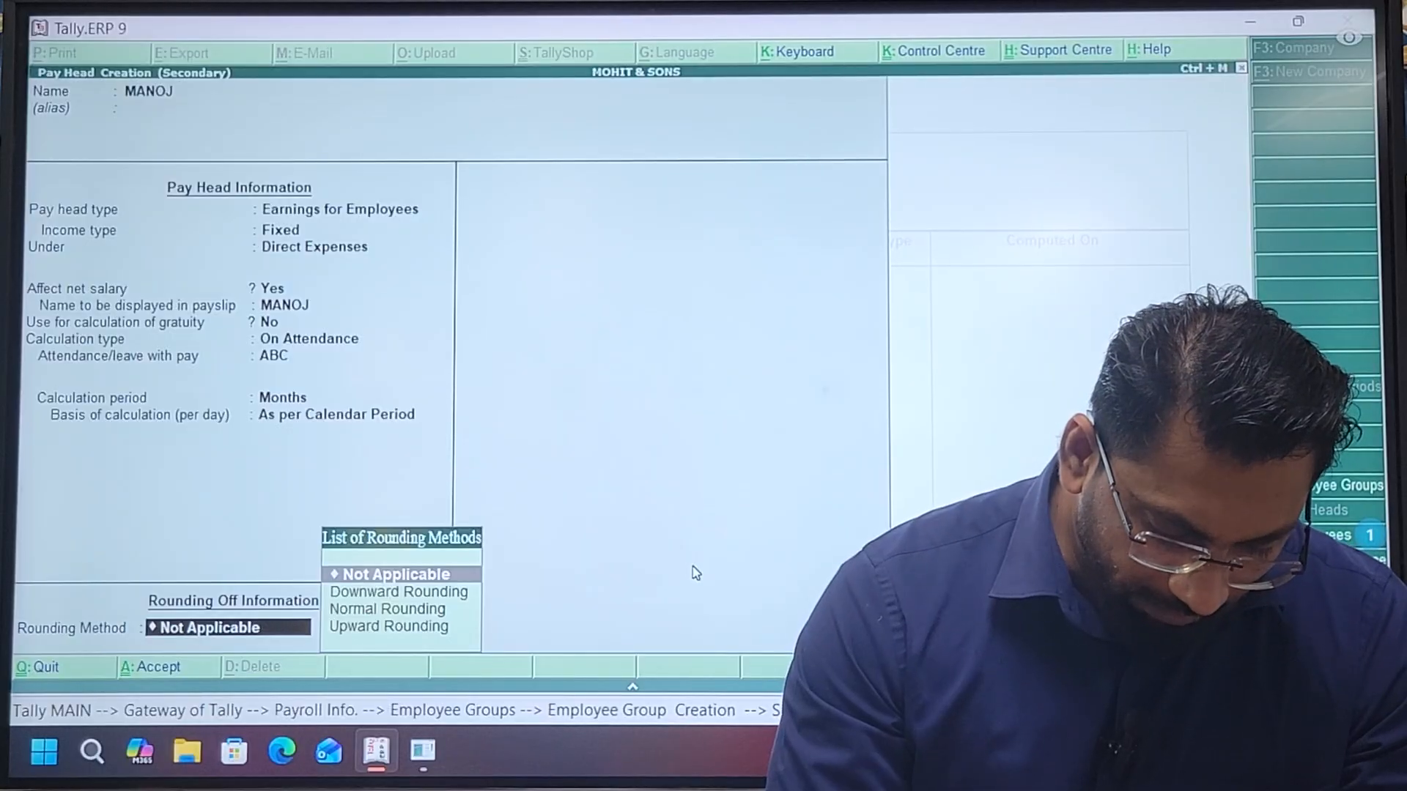
pyautogui.press('Return')
pyautogui.press('Return')
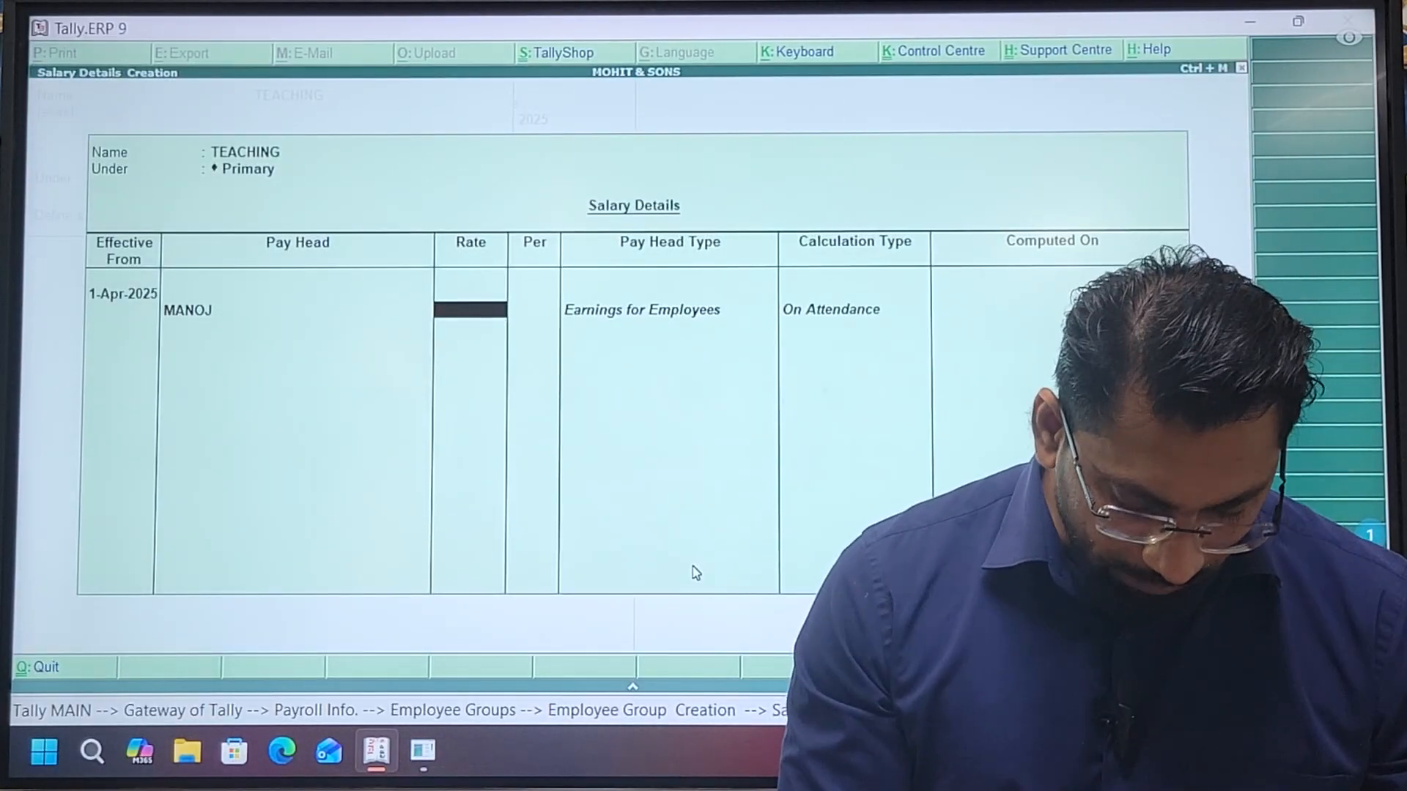
# Set the pay head's rate to 31 in the TEACHING salary details and save the employee group
pyautogui.write('31')
pyautogui.press('Return')
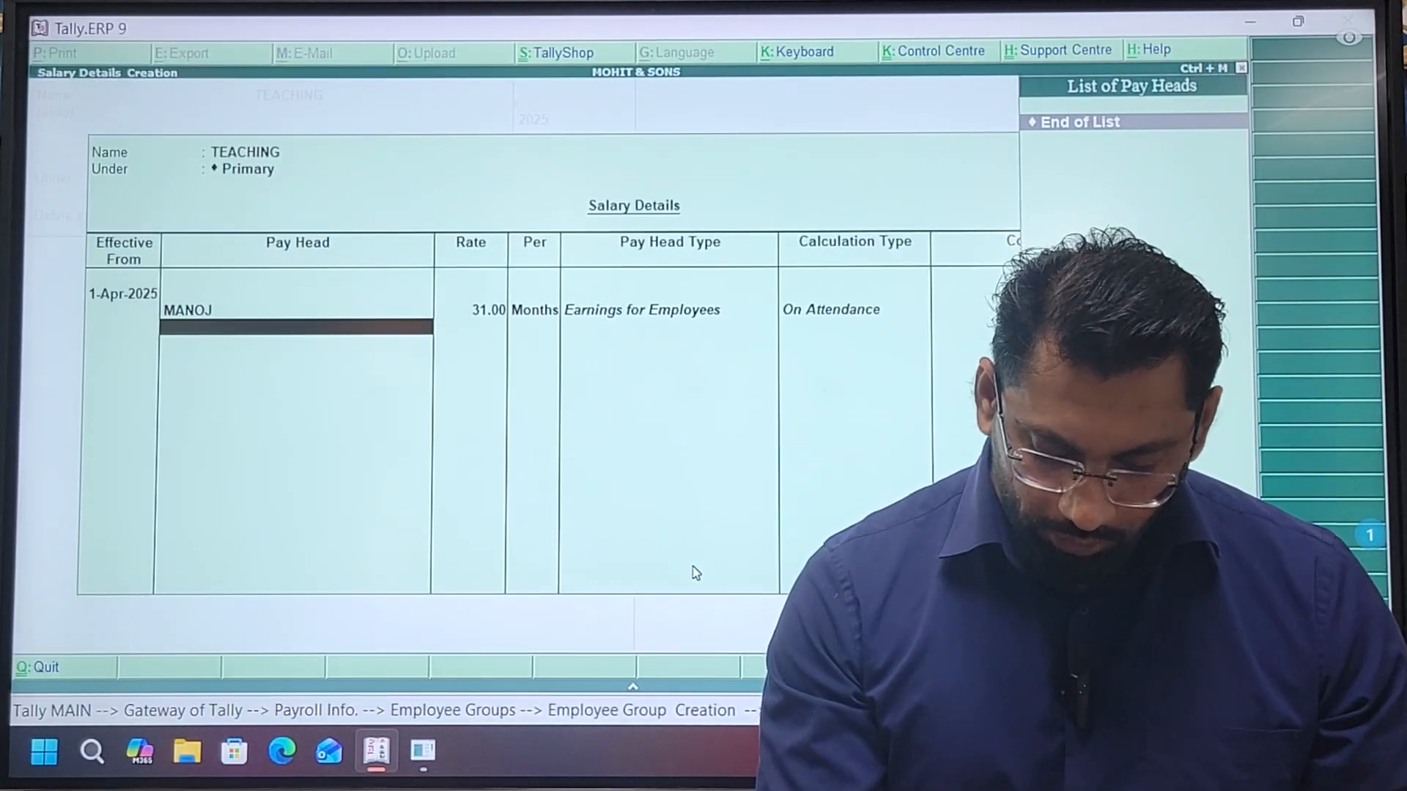
pyautogui.press('Return')
pyautogui.press('Return')
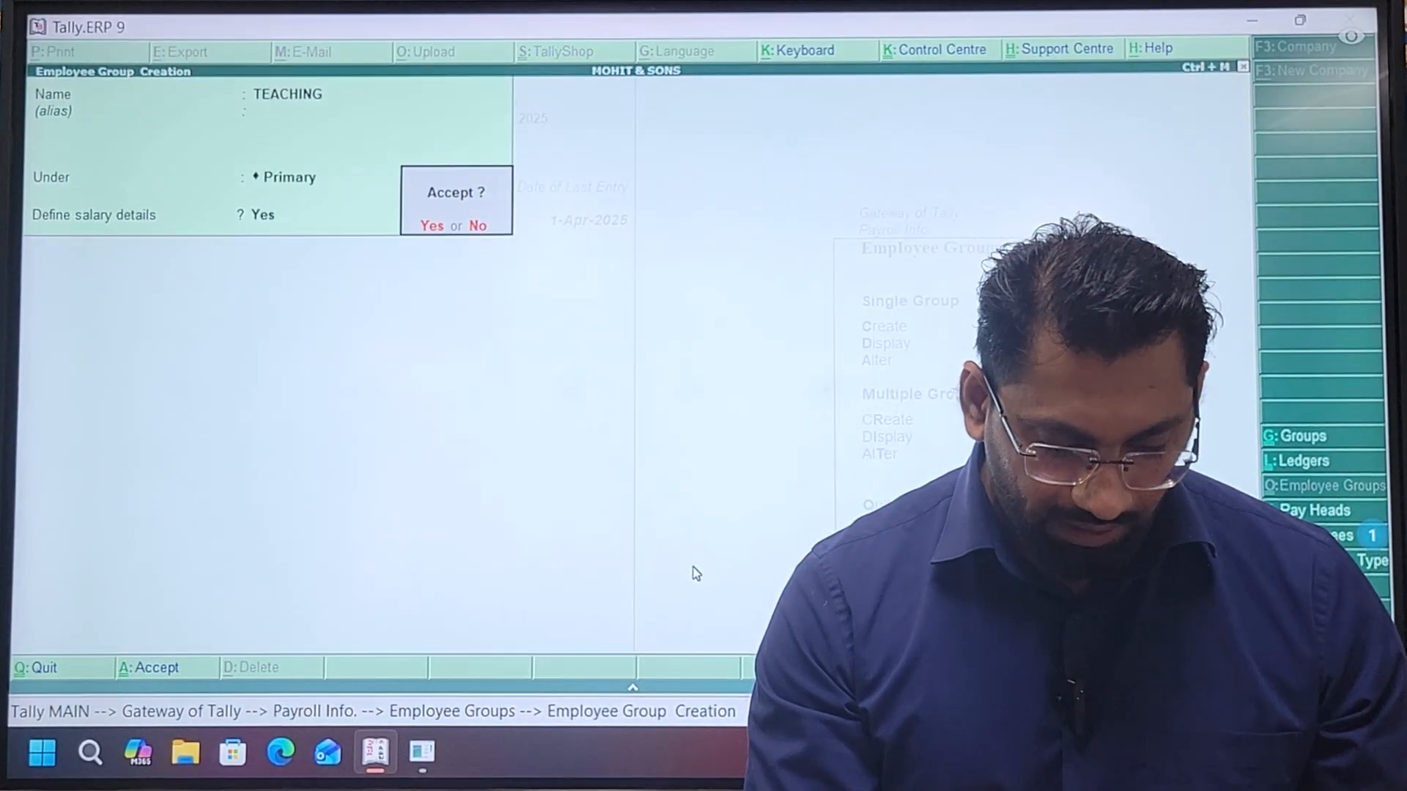
pyautogui.press('Return')
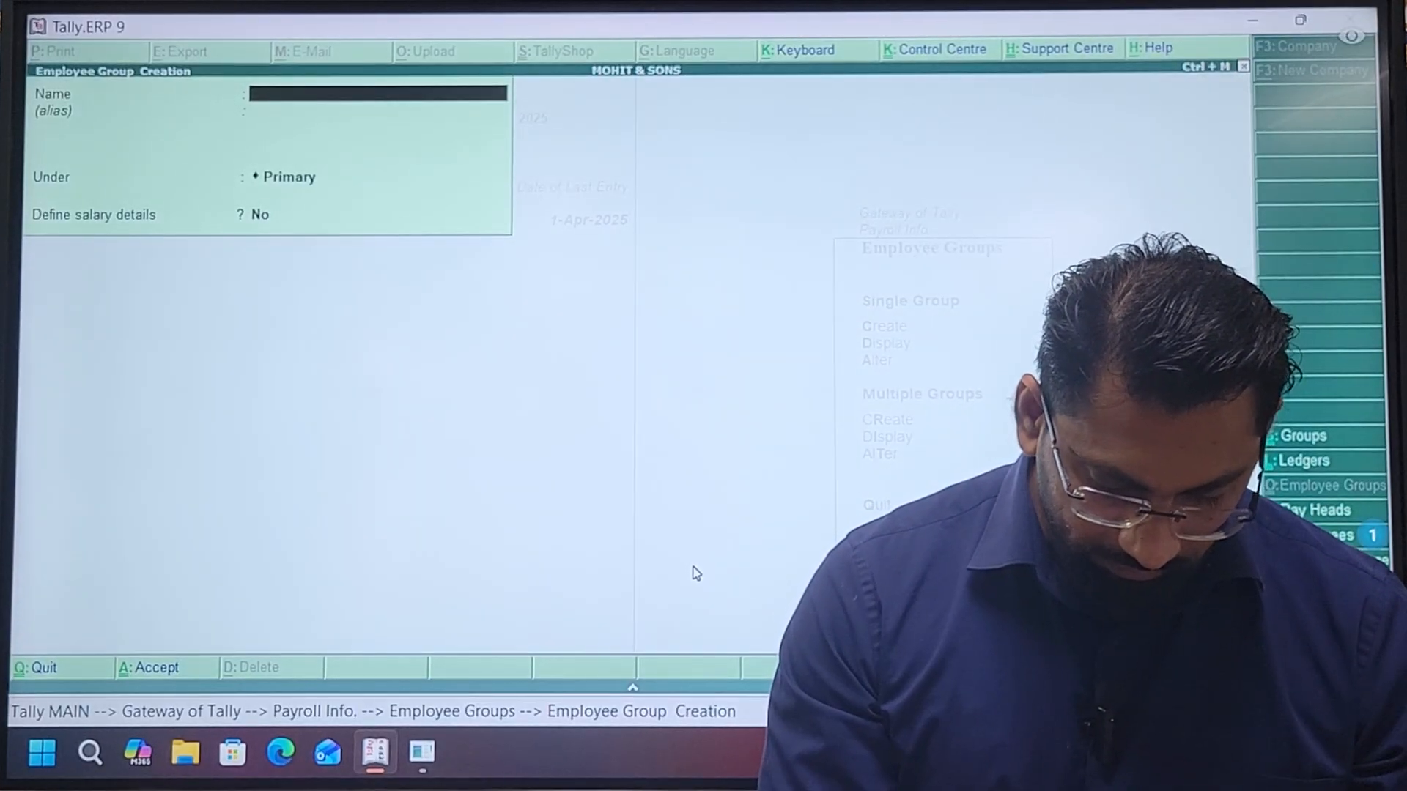
# Leave employee group creation and check the list of existing employee groups
pyautogui.press('Escape')
pyautogui.press('Escape')
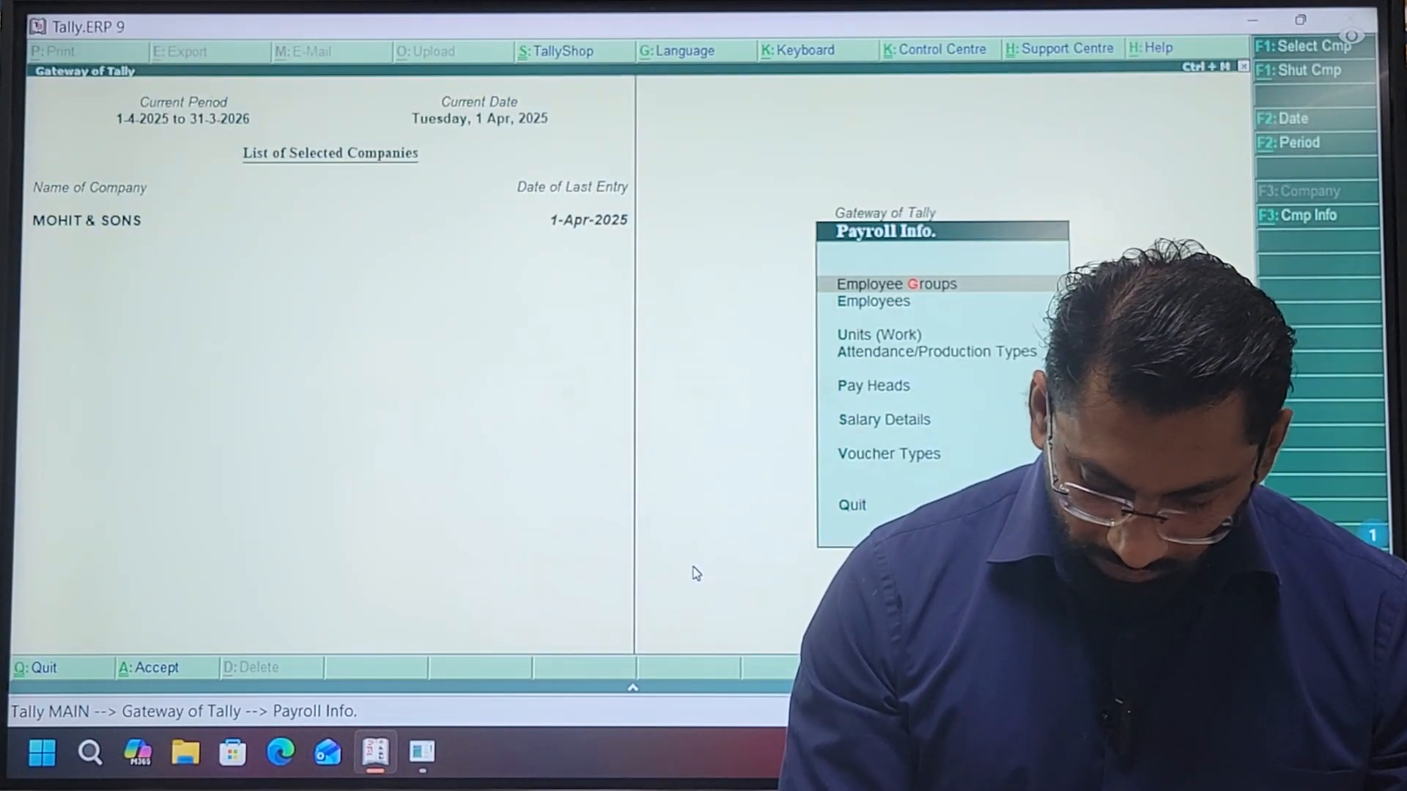
pyautogui.press('Return')
pyautogui.press('Down')
pyautogui.press('Return')
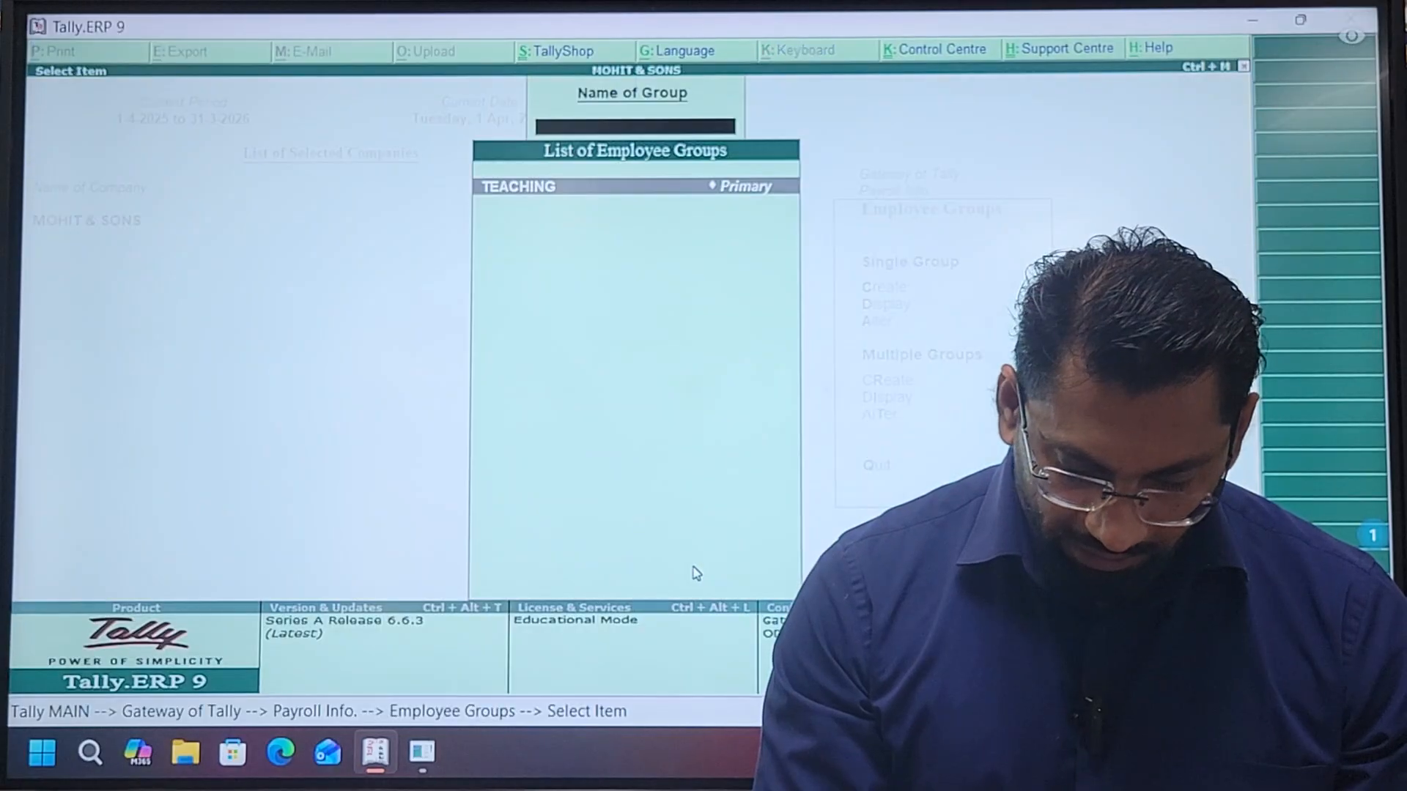
pyautogui.press('Escape')
pyautogui.press('Escape')
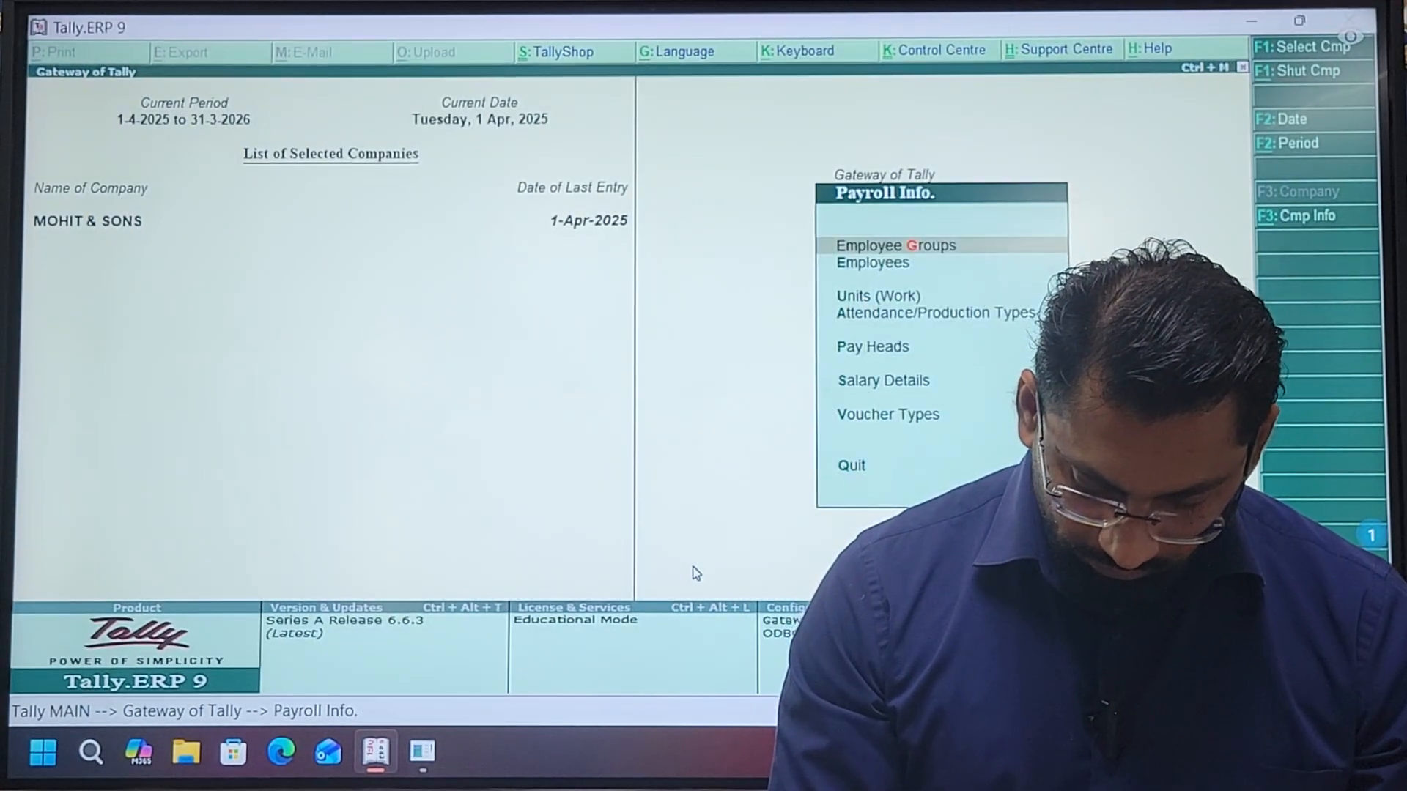
# Start a new single employee record and enter the employee's name, using it as the display name in reports
pyautogui.press('Down')
pyautogui.press('Return')
pyautogui.press('Return')
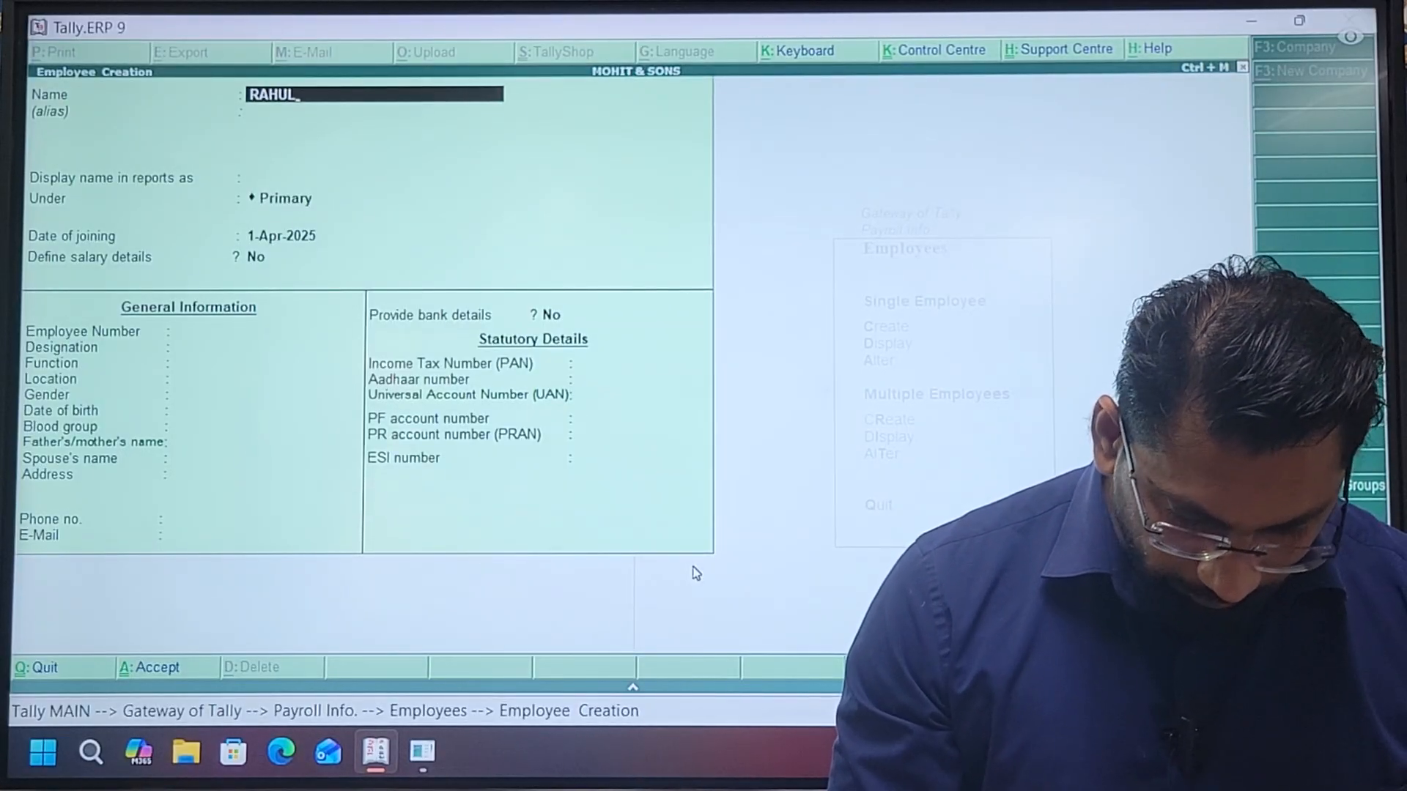
pyautogui.write('RAHUL')
pyautogui.press('Return')
pyautogui.press('Return')
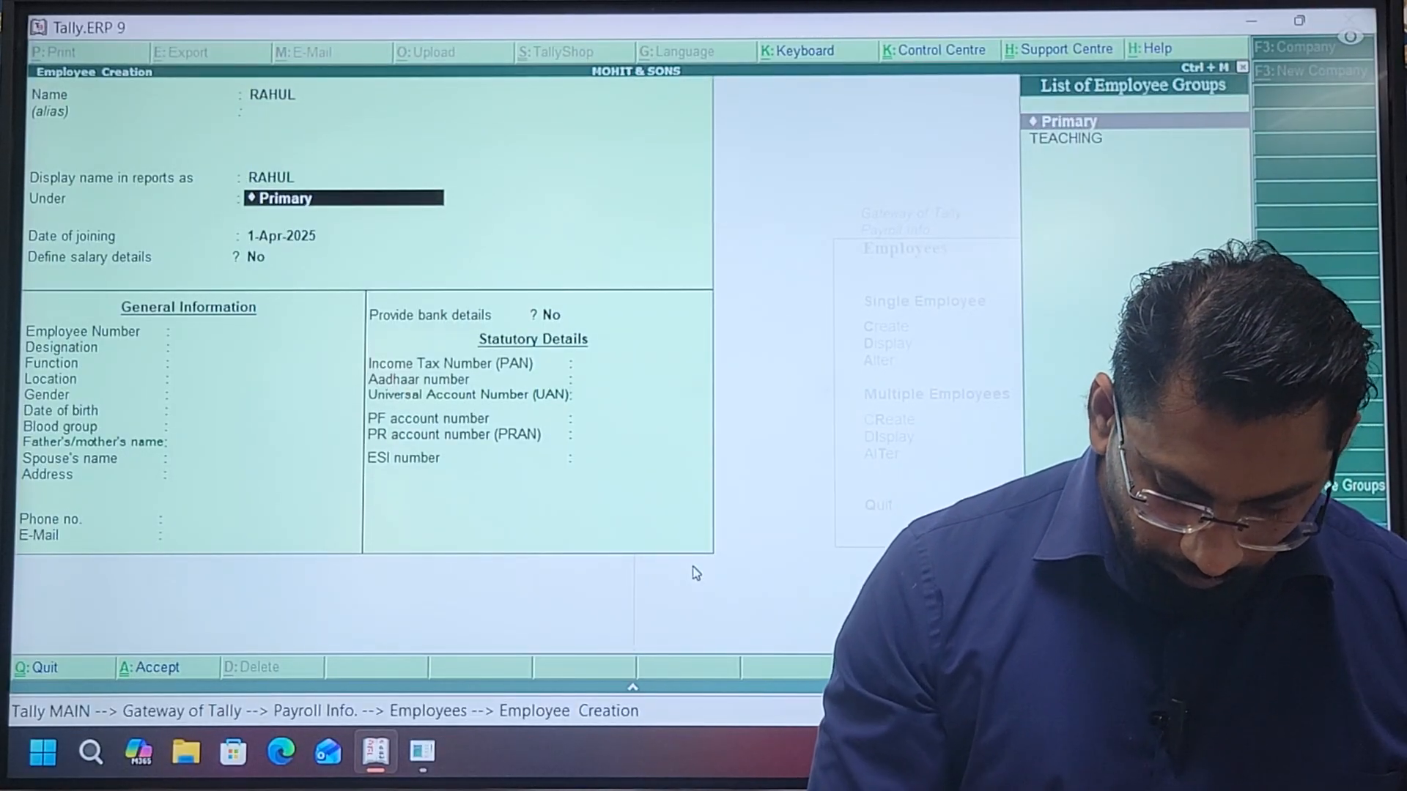
# Place the employee under the TEACHING group, keeping 1-Apr-2025 as joining date and no separate salary details
pyautogui.press('Down')
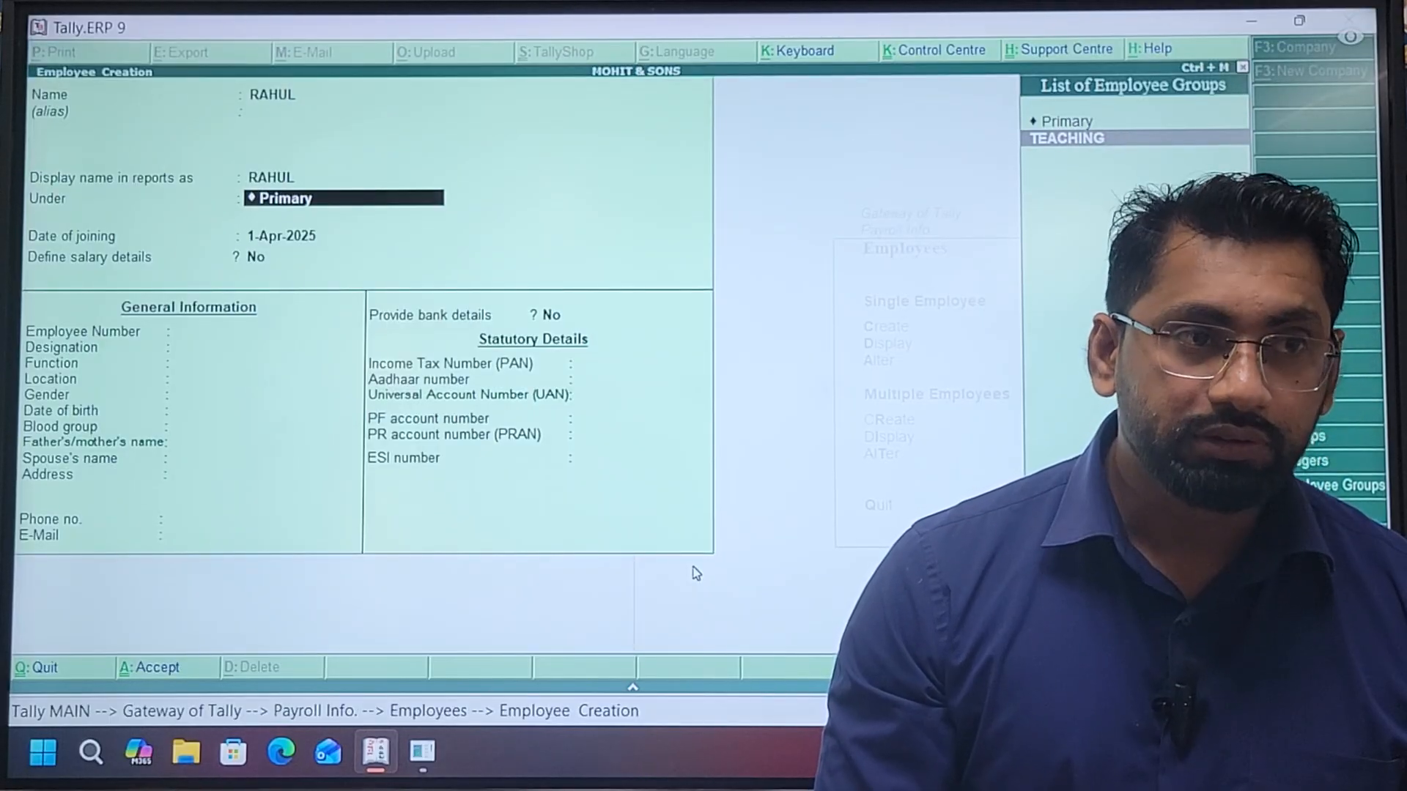
pyautogui.press('Return')
pyautogui.press('Return')
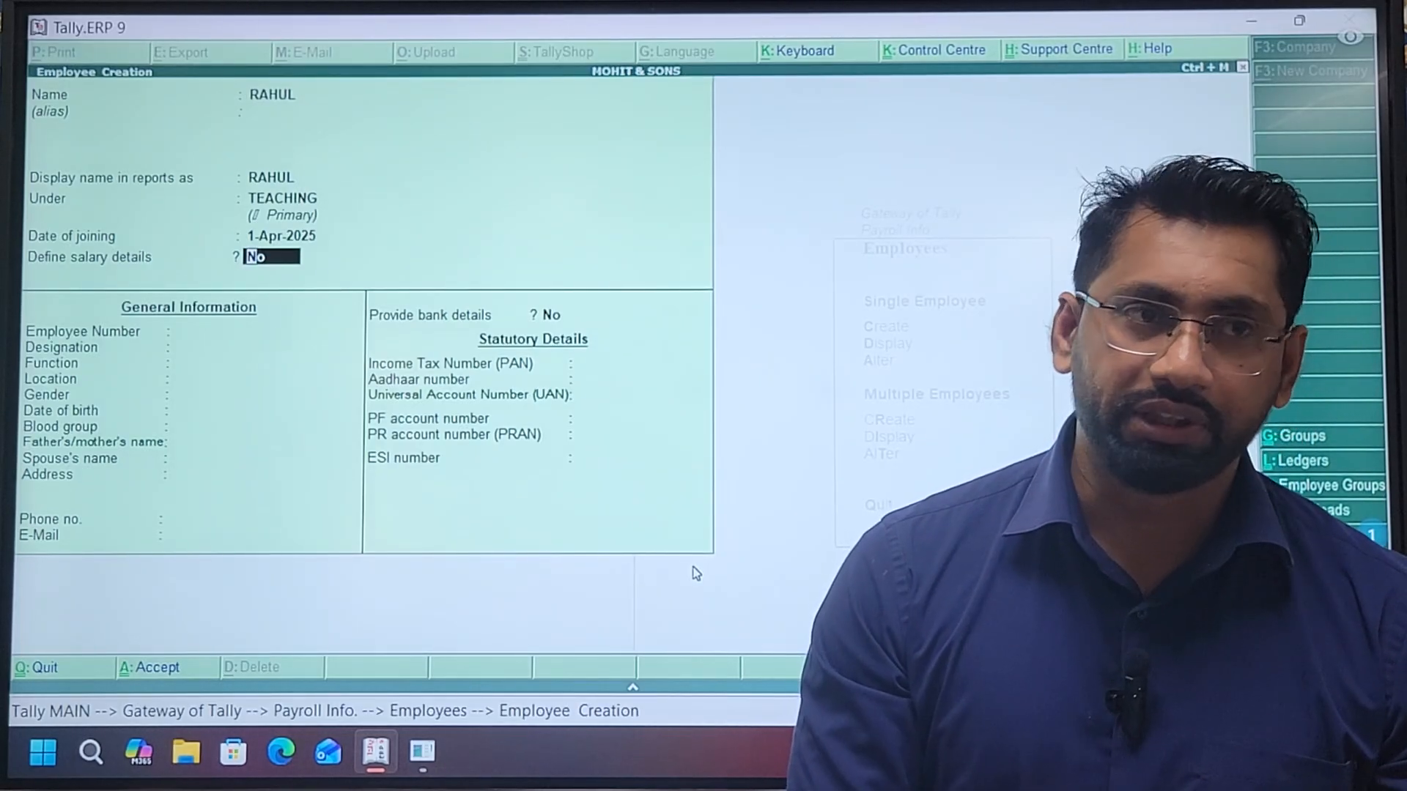
pyautogui.press('Return')
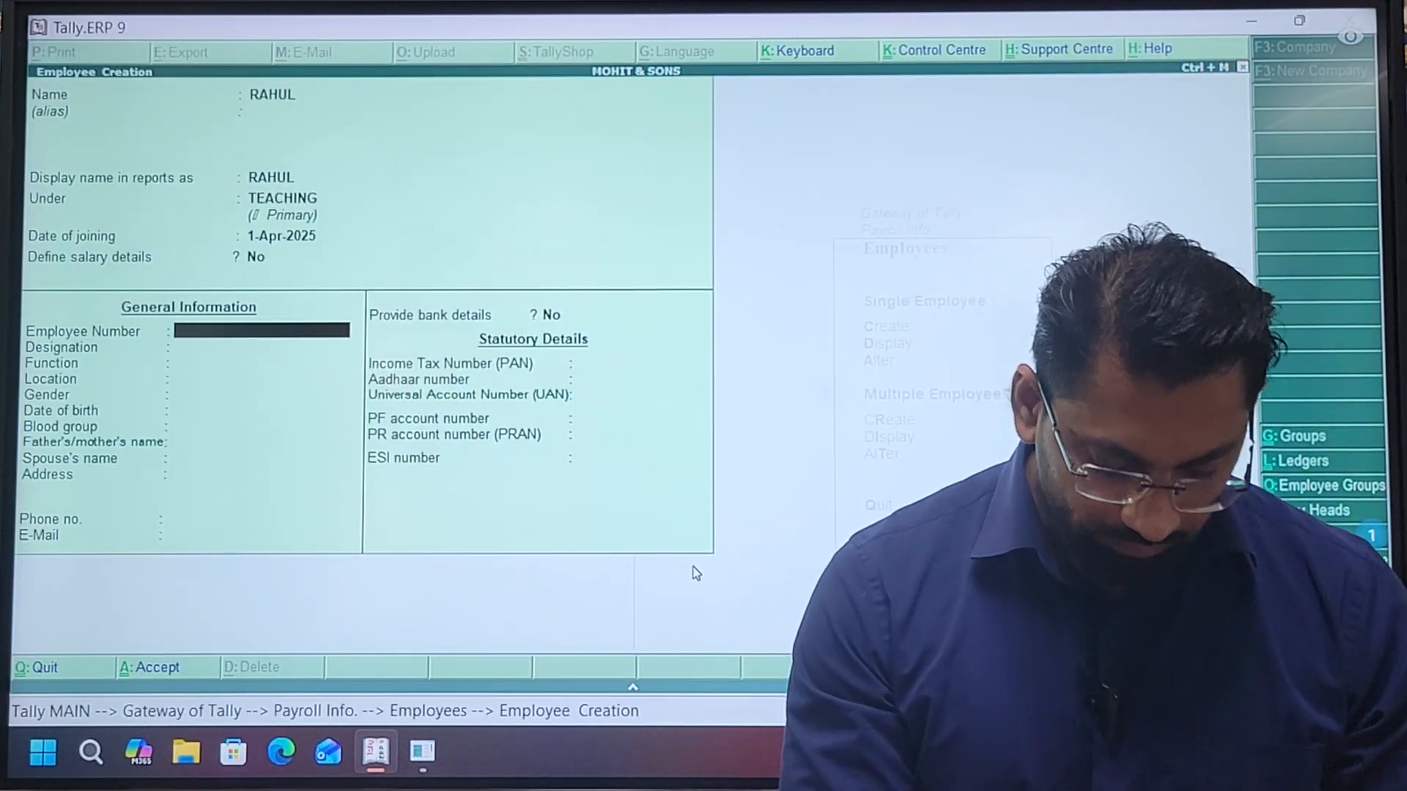
# Fill in the employee number and set the designation to TEACHER
pyautogui.write('12345')
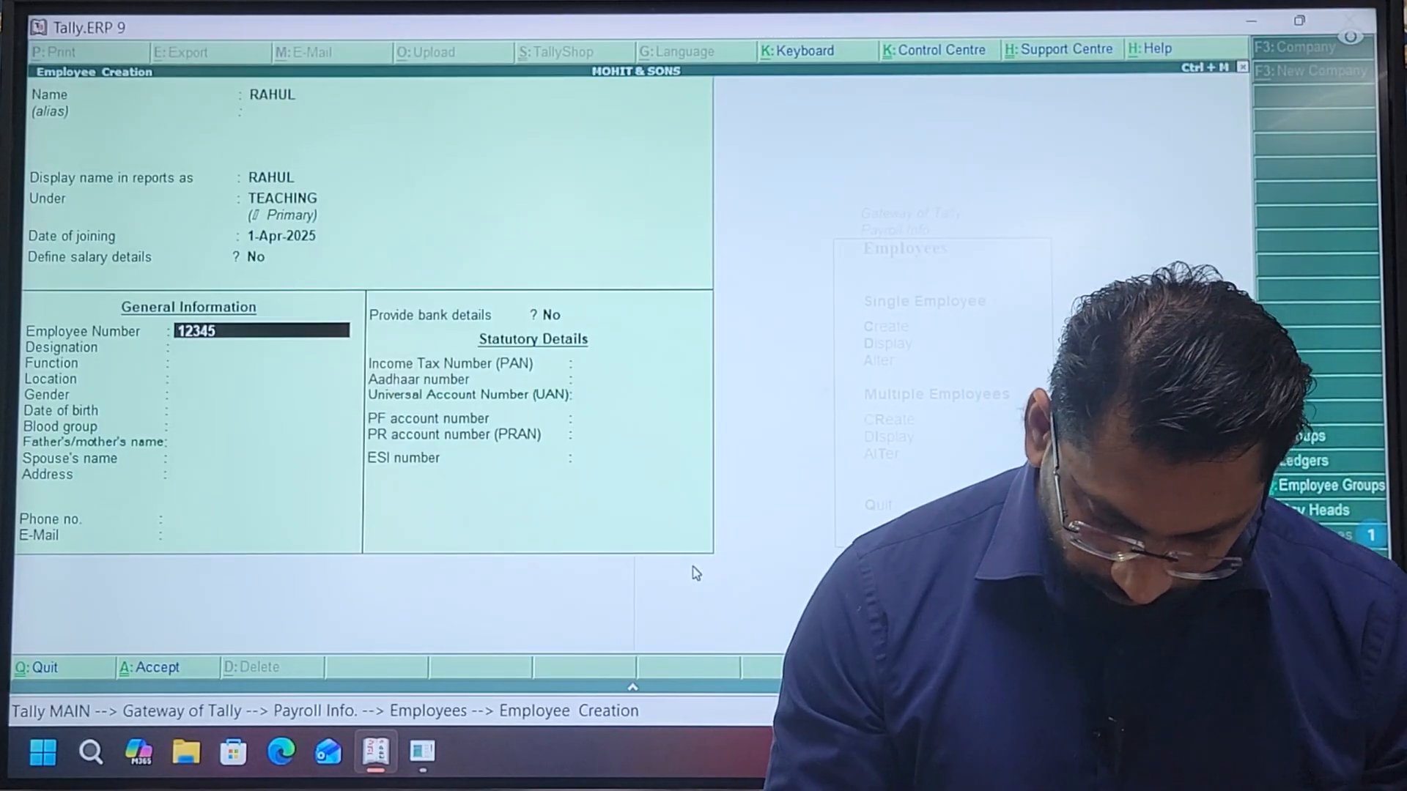
pyautogui.press('Return')
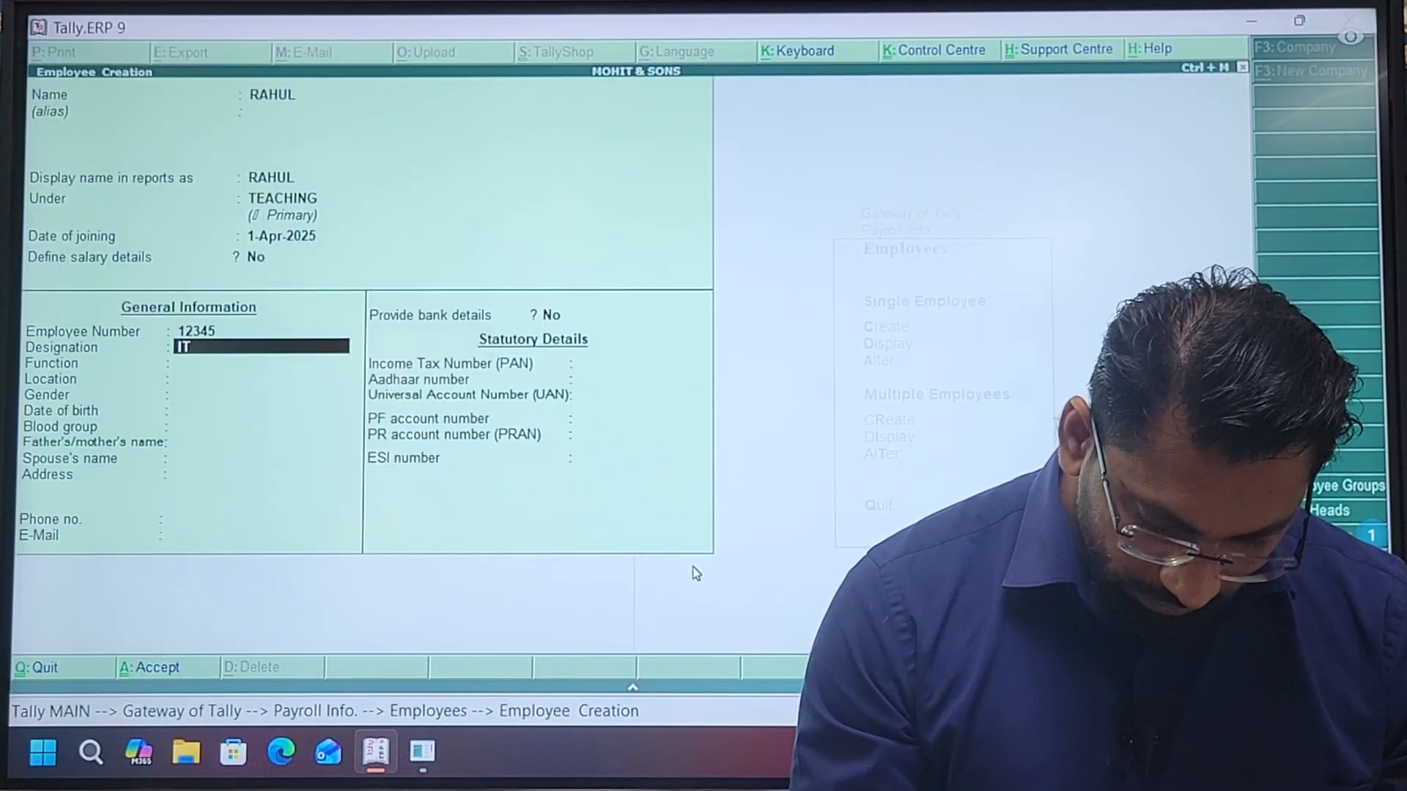
pyautogui.write('TEACER')
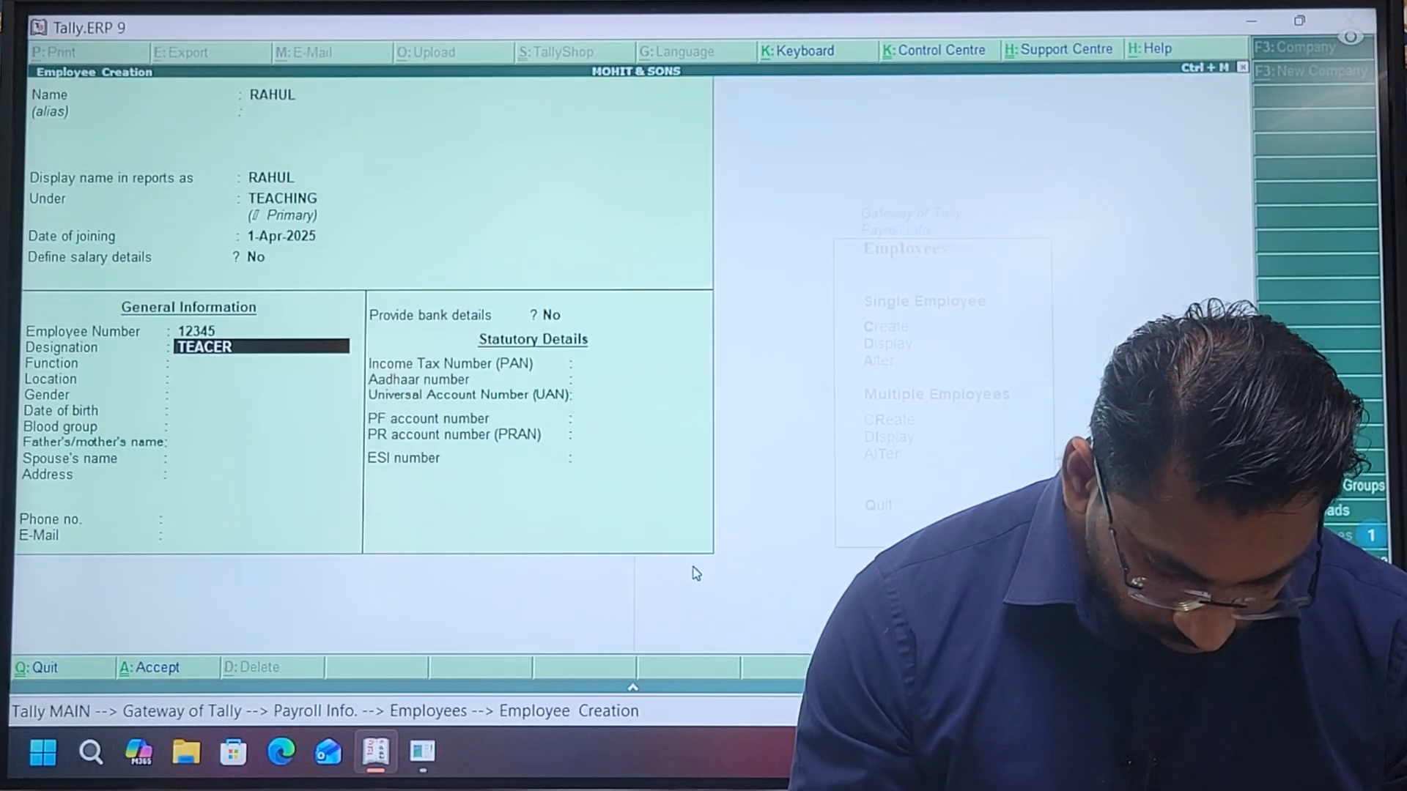
pyautogui.press('BackSpace')
pyautogui.press('BackSpace')
pyautogui.press('BackSpace')
pyautogui.write('ACHER')
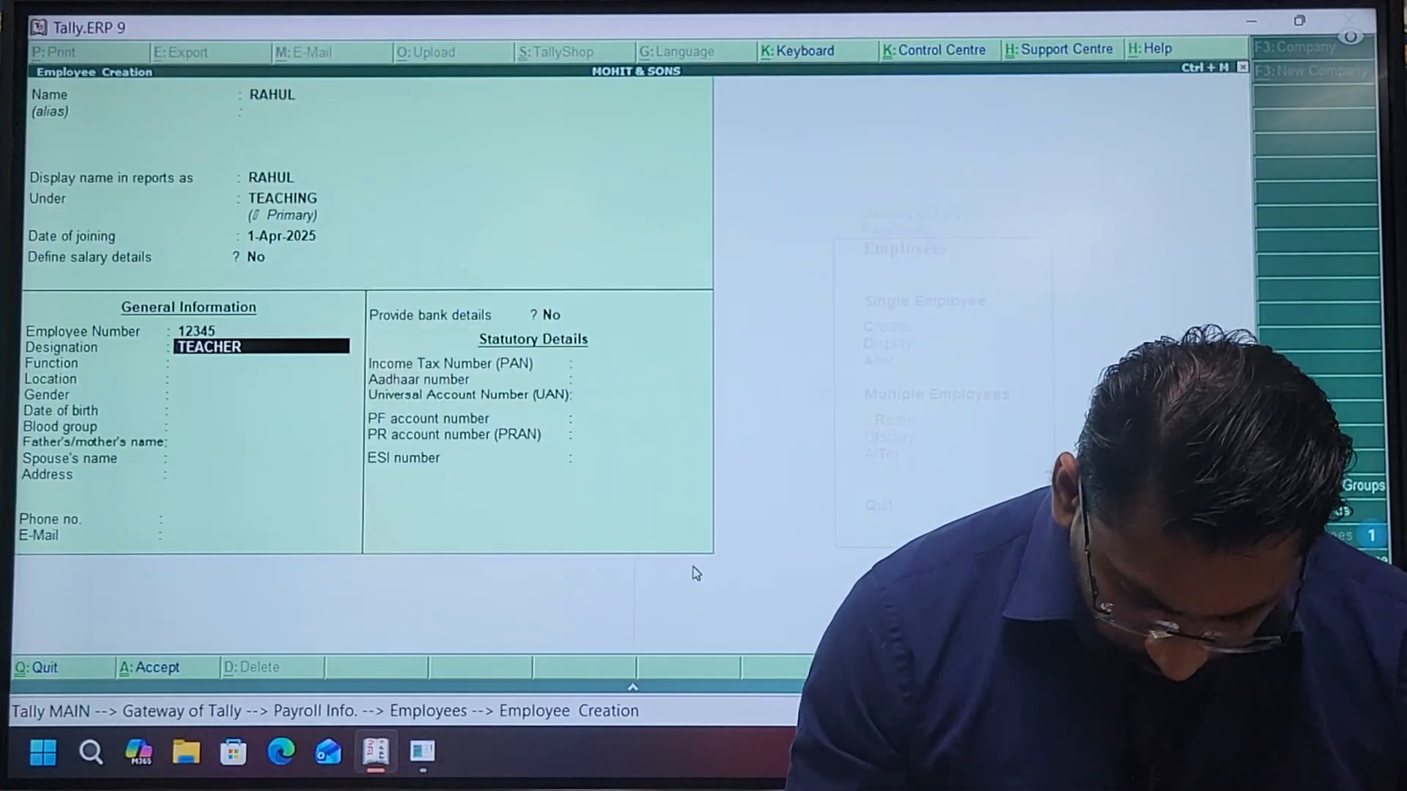
pyautogui.press('Return')
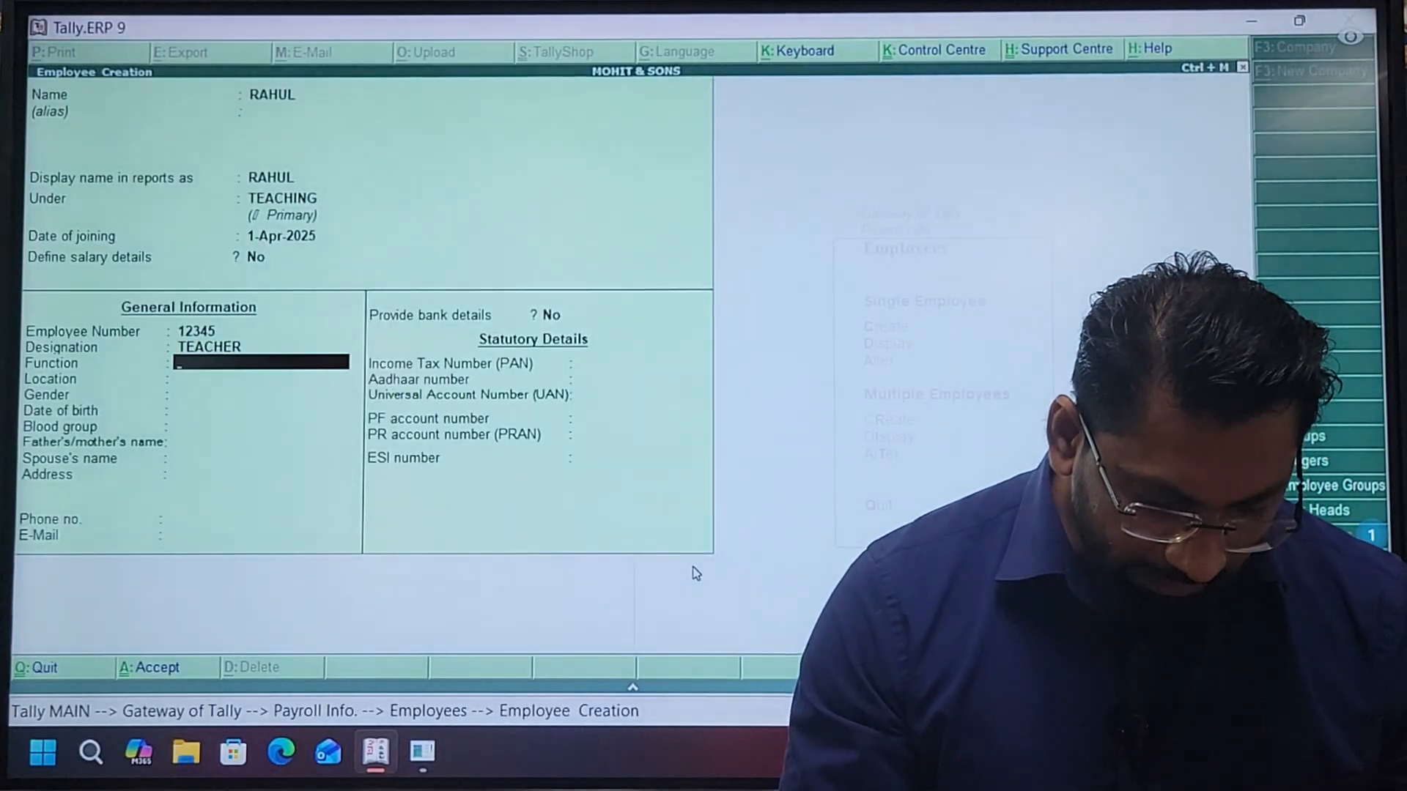
# Keep gender and blood group as Unknown and leave the employee's remaining general information blank
pyautogui.press('Return')
pyautogui.press('Return')
pyautogui.press('Return')
pyautogui.press('Return')
pyautogui.press('Return')
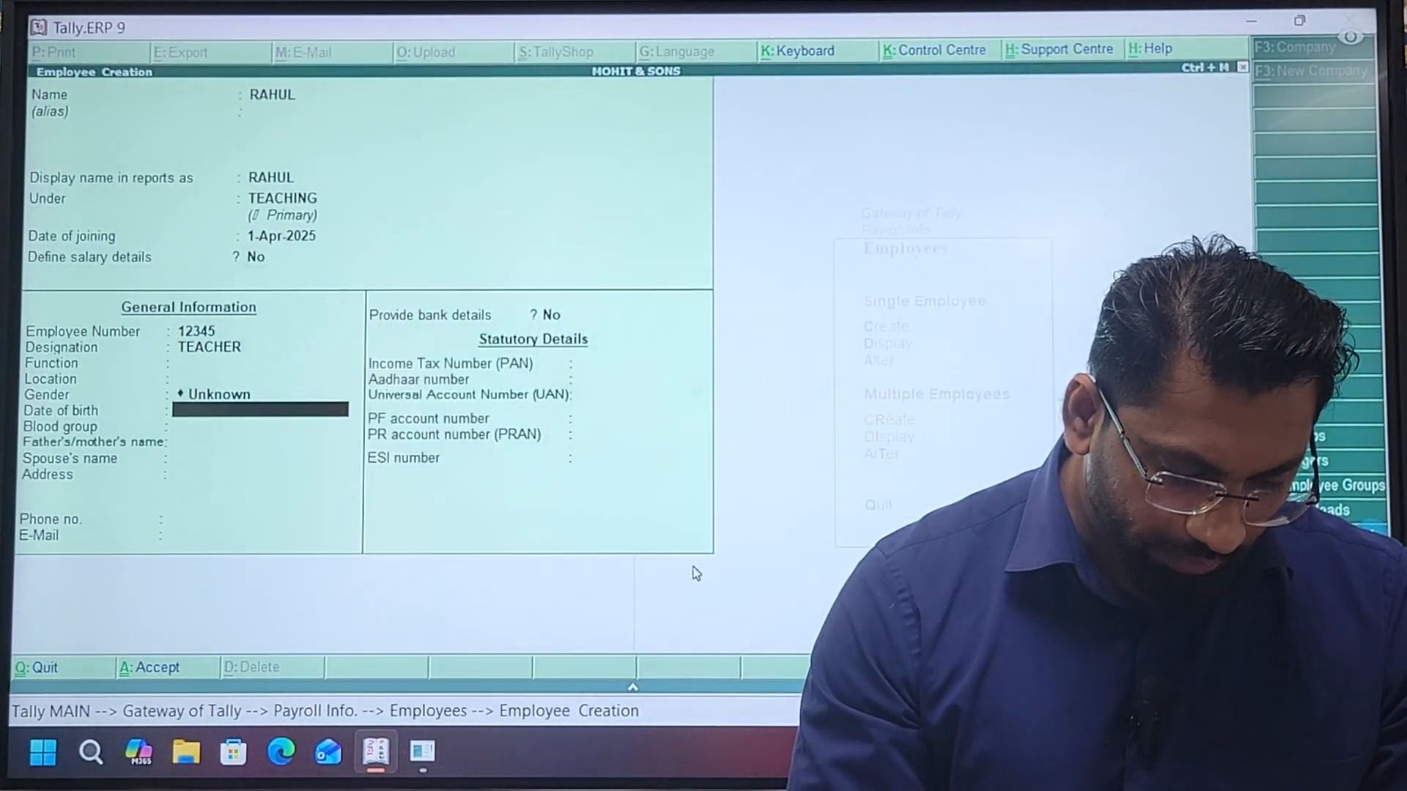
pyautogui.press('Return')
pyautogui.press('Return')
pyautogui.press('Return')
pyautogui.press('Return')
pyautogui.press('Return')
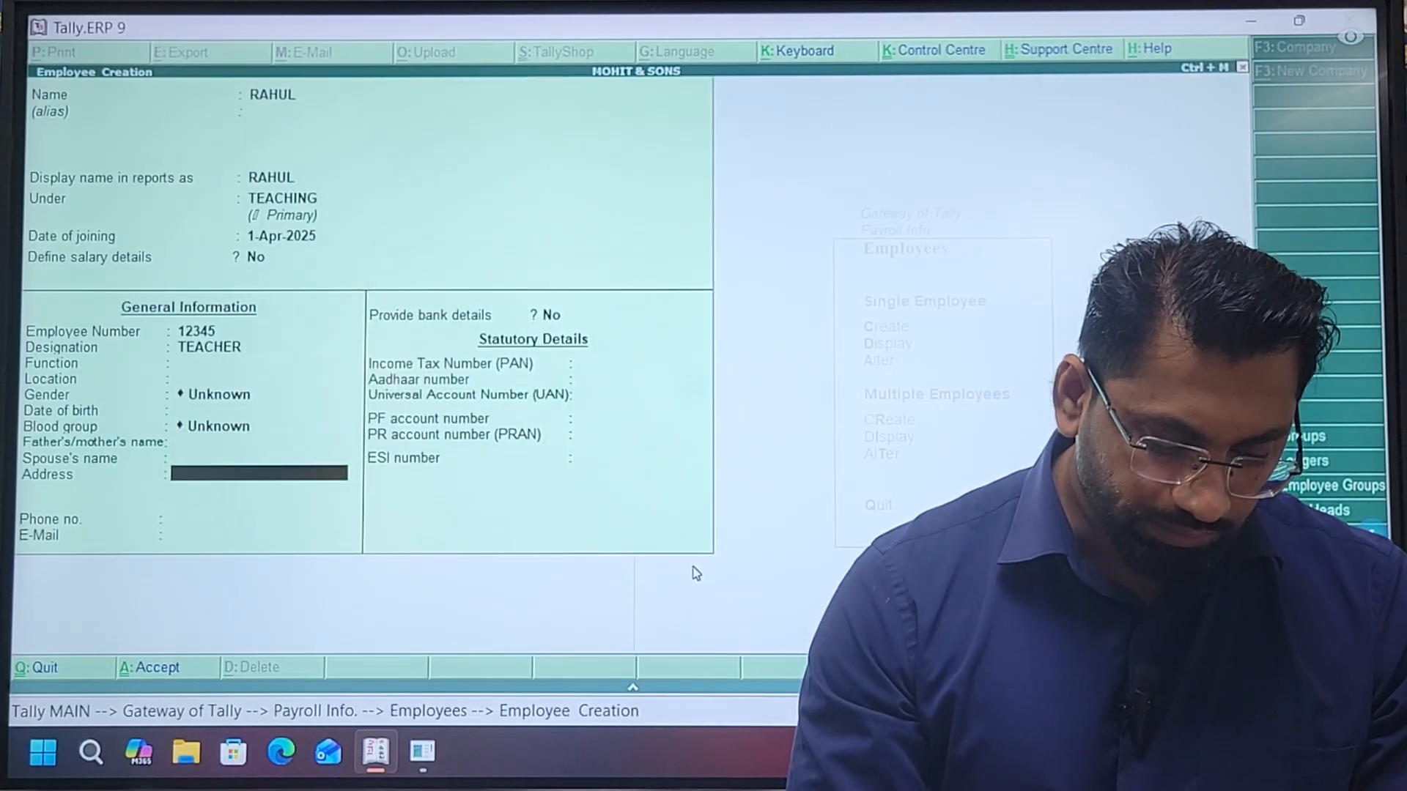
pyautogui.press('Return')
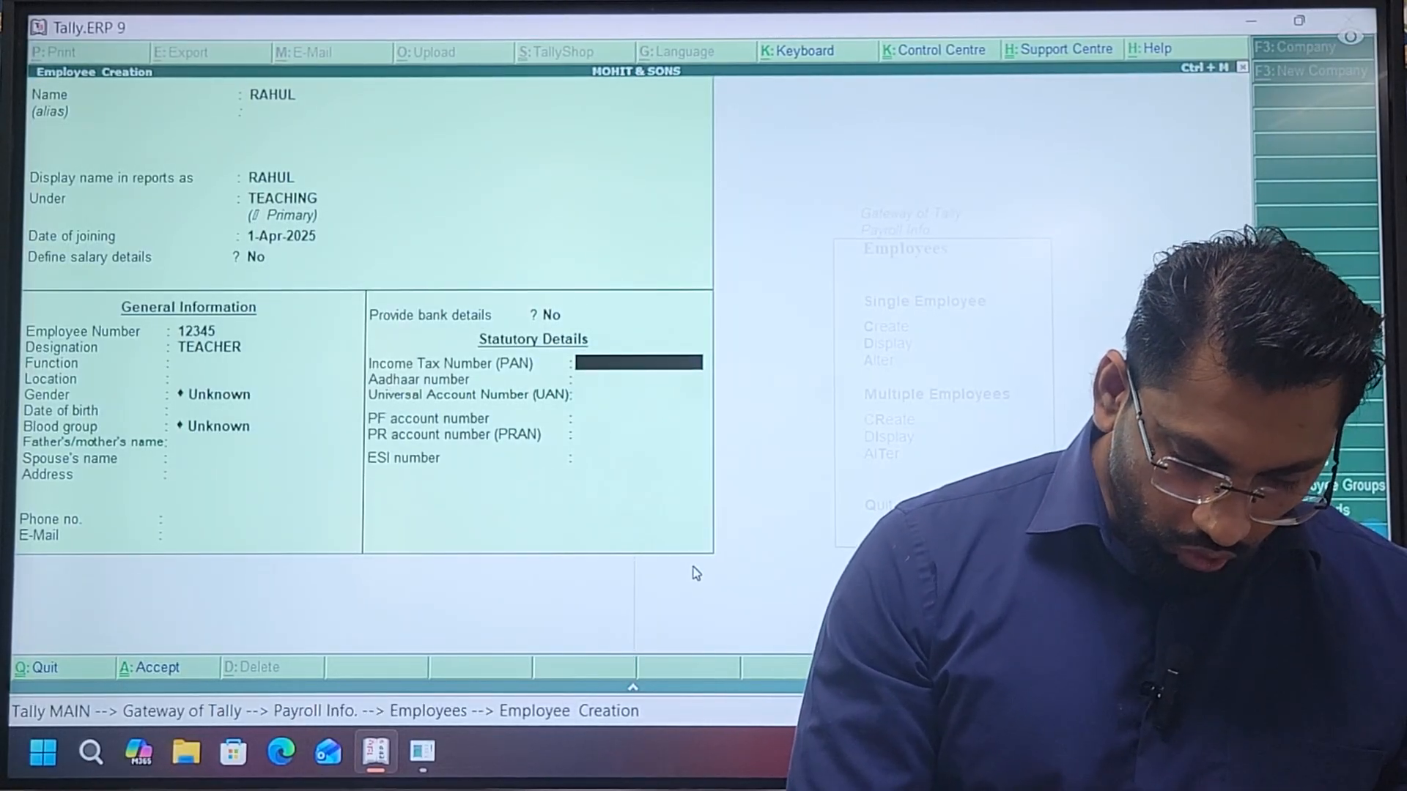
# Look over the employee's bank details form without filling it in, and set Provide bank details to No
pyautogui.press('Up')
pyautogui.press('Return')
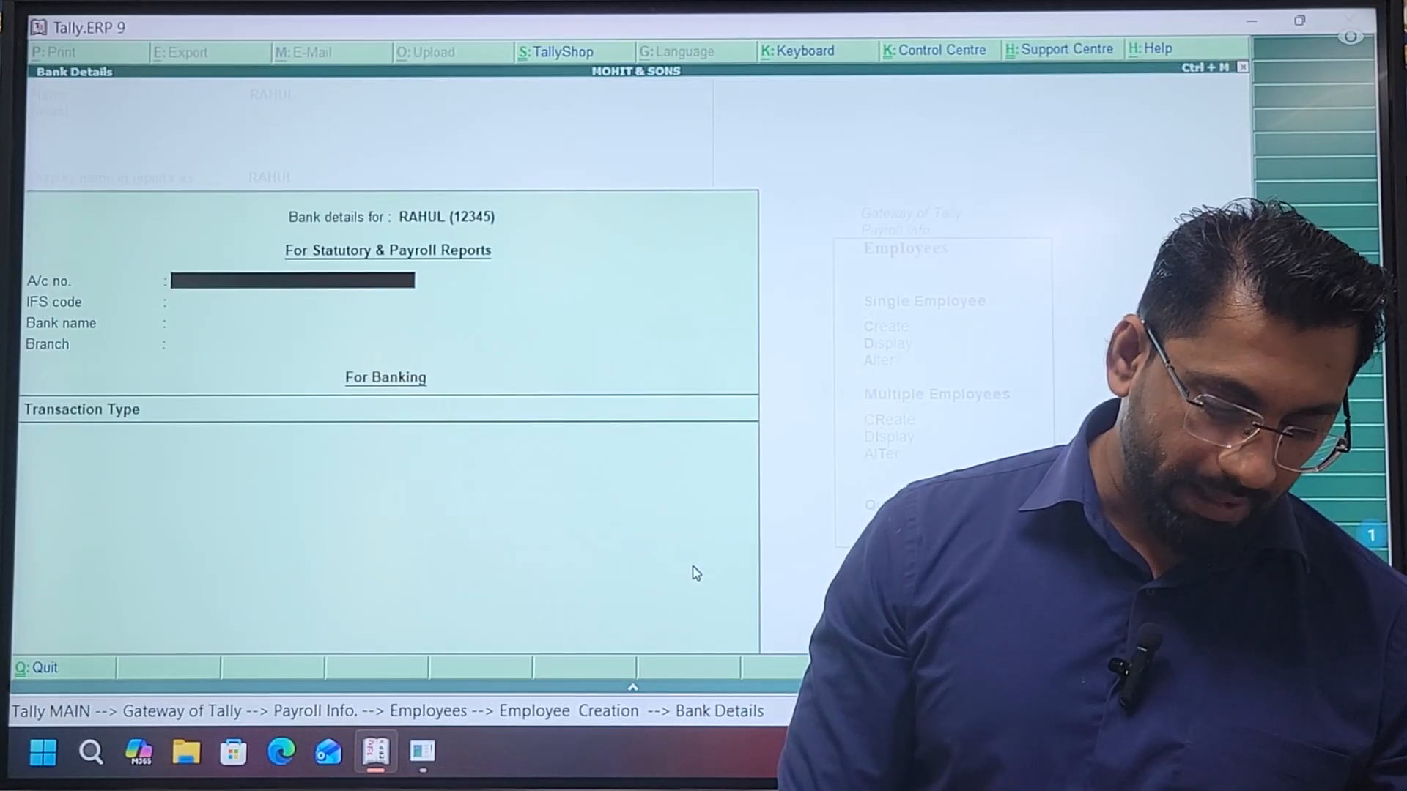
pyautogui.press('Escape')
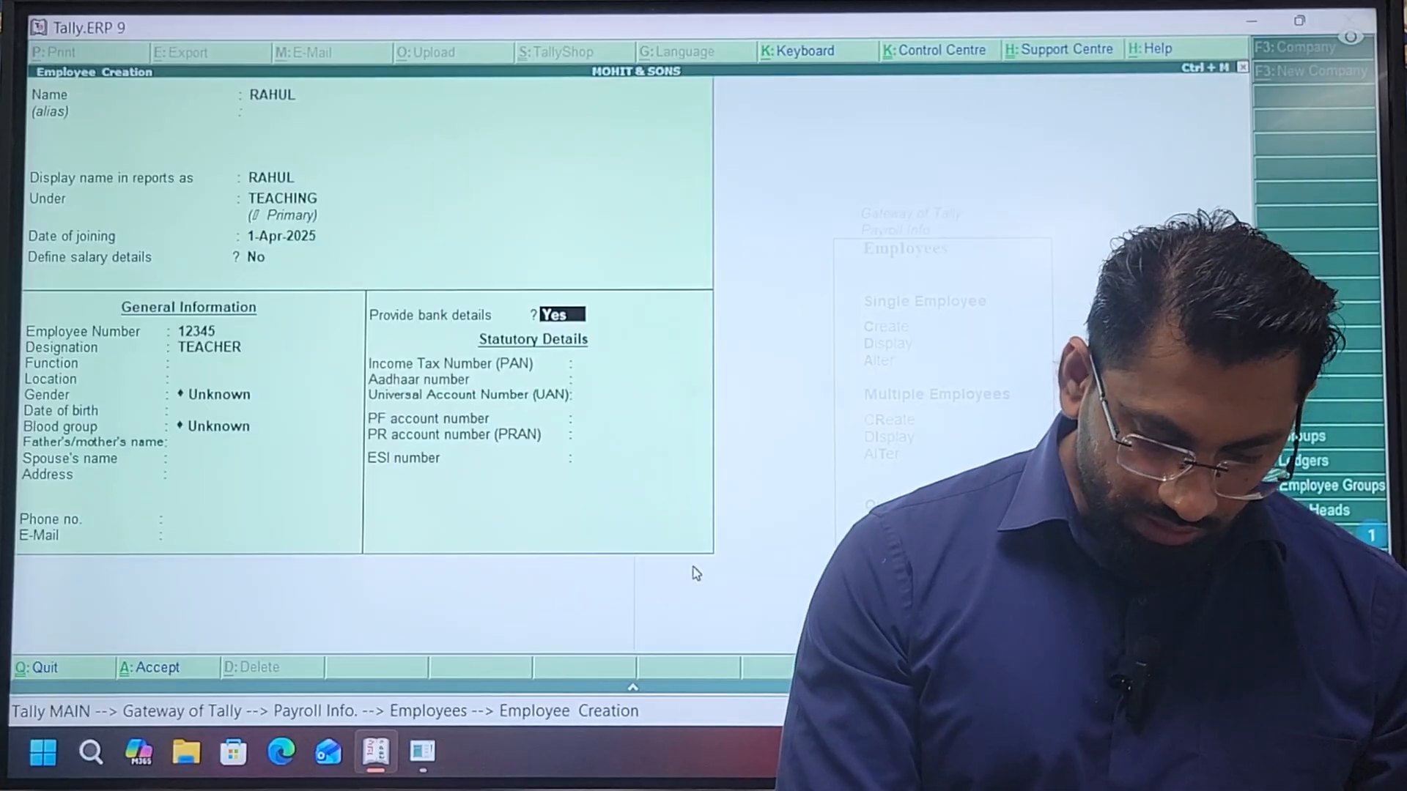
pyautogui.press('Return')
pyautogui.press('Escape')
pyautogui.press('n')
pyautogui.press('Return')
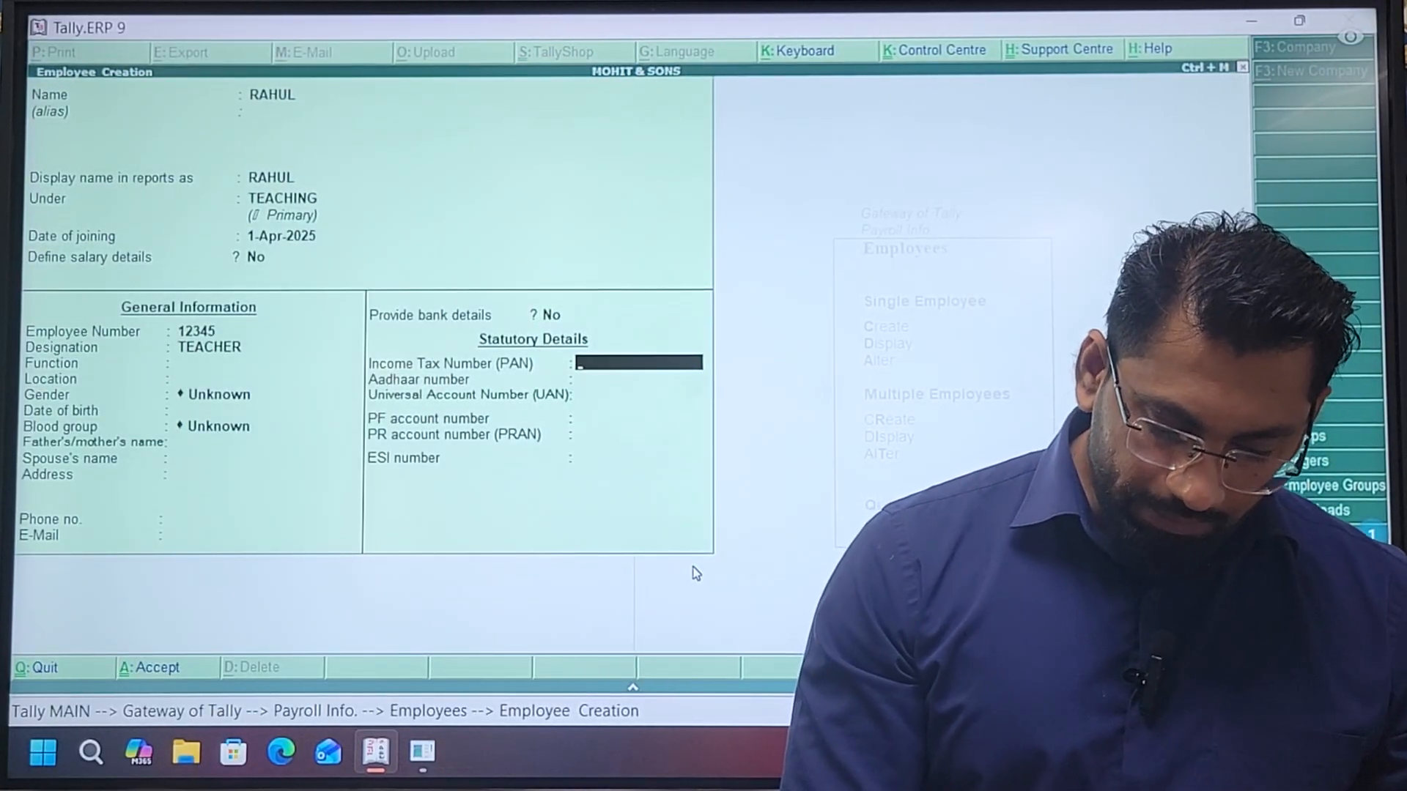
# Leave the employee's statutory details from PAN to ESI number blank and save the employee record
pyautogui.press('Return')
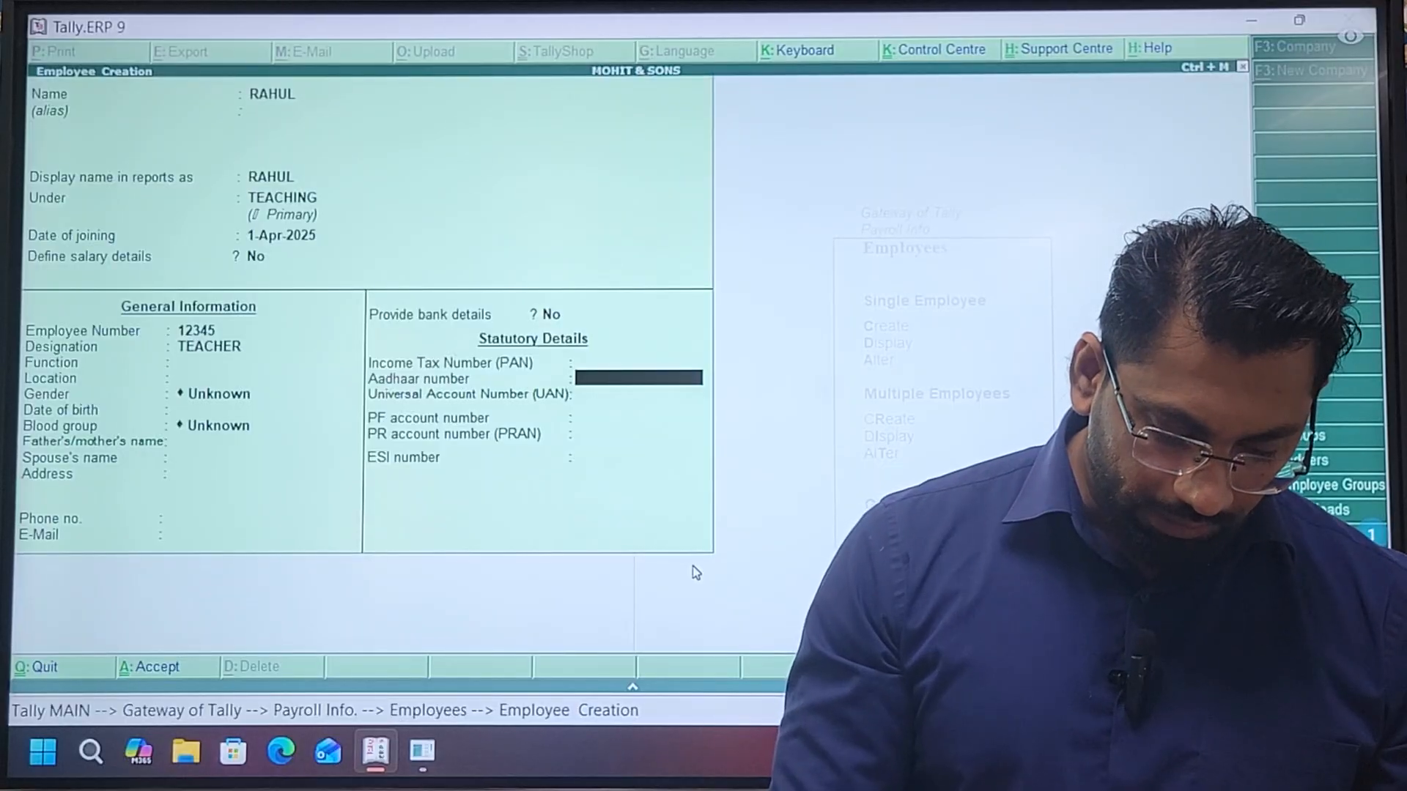
pyautogui.press('Return')
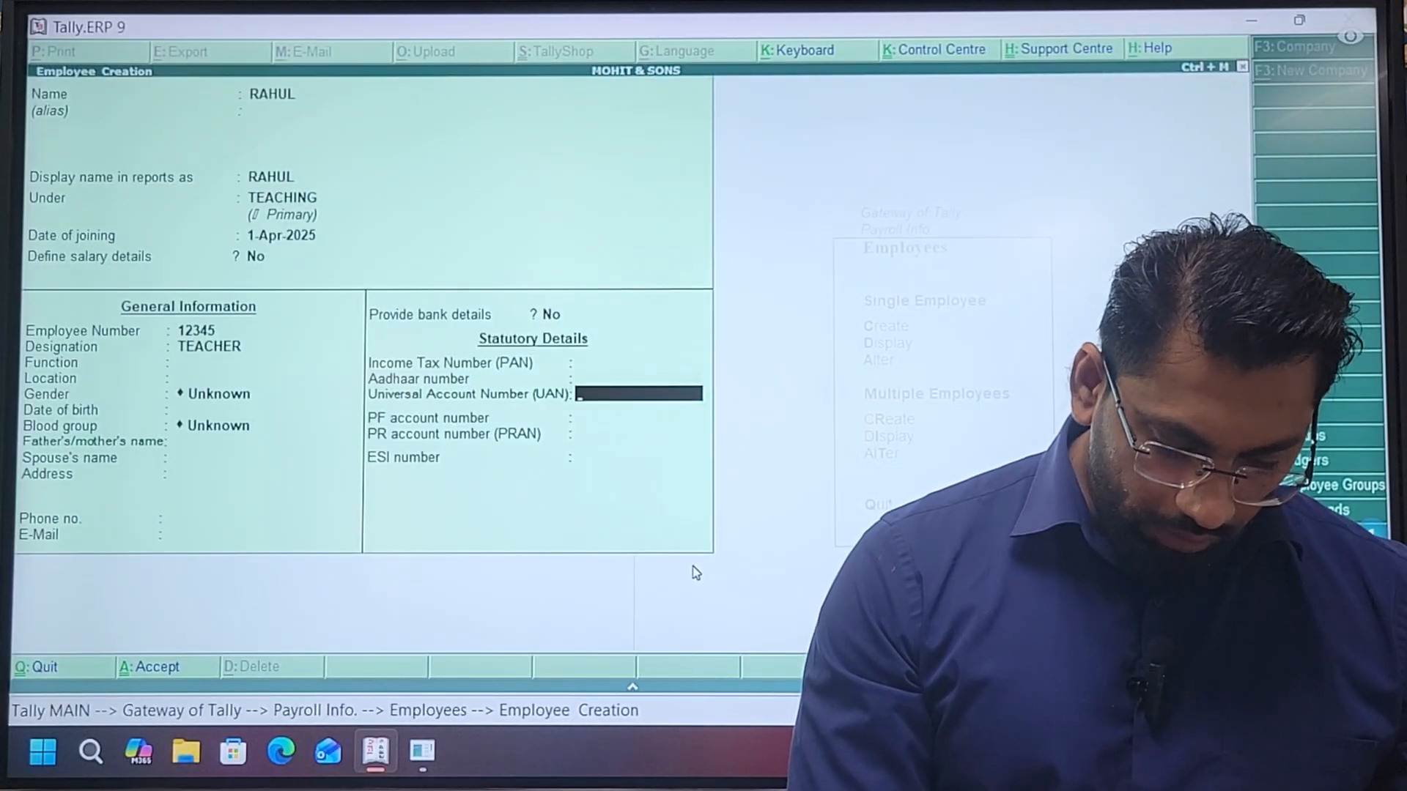
pyautogui.press('Return')
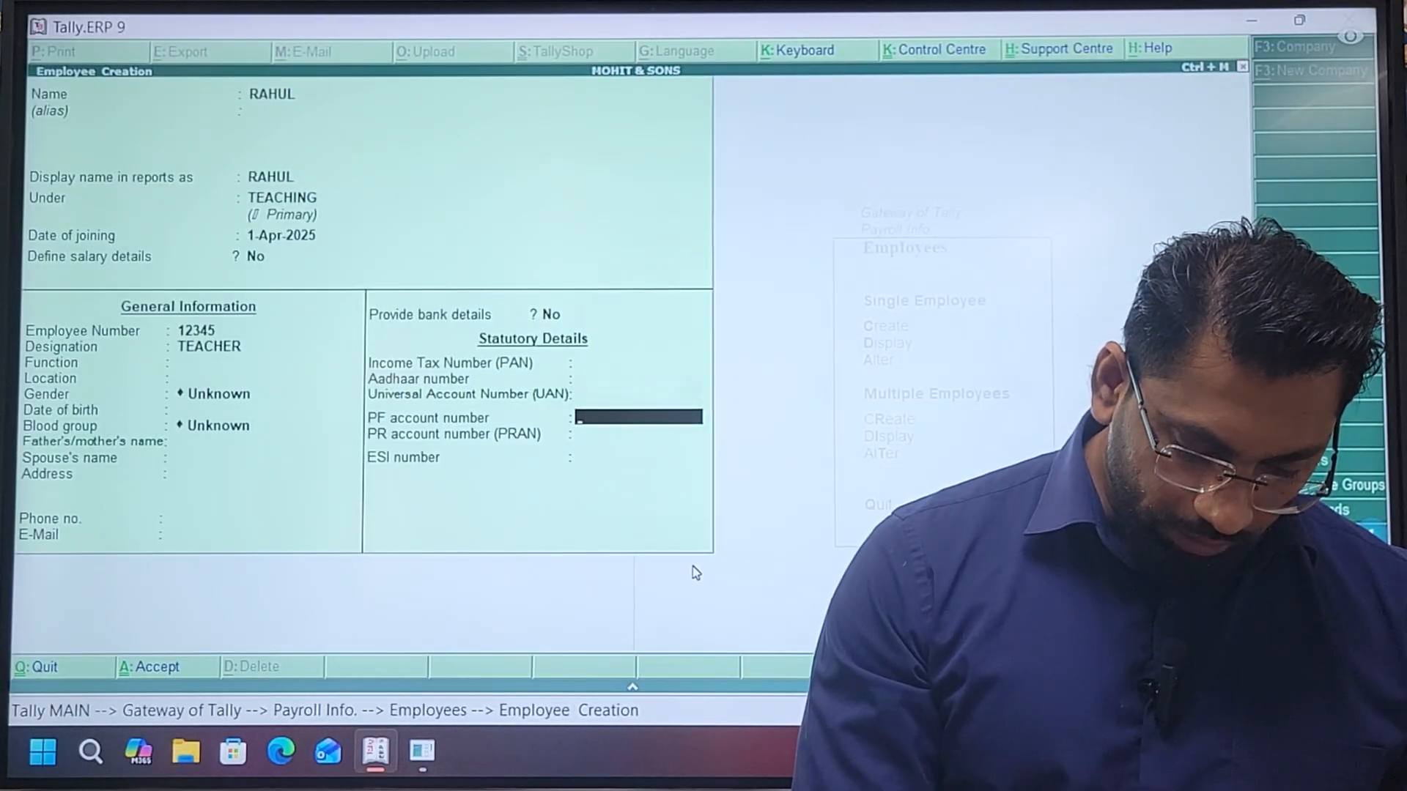
pyautogui.press('Return')
pyautogui.press('Return')
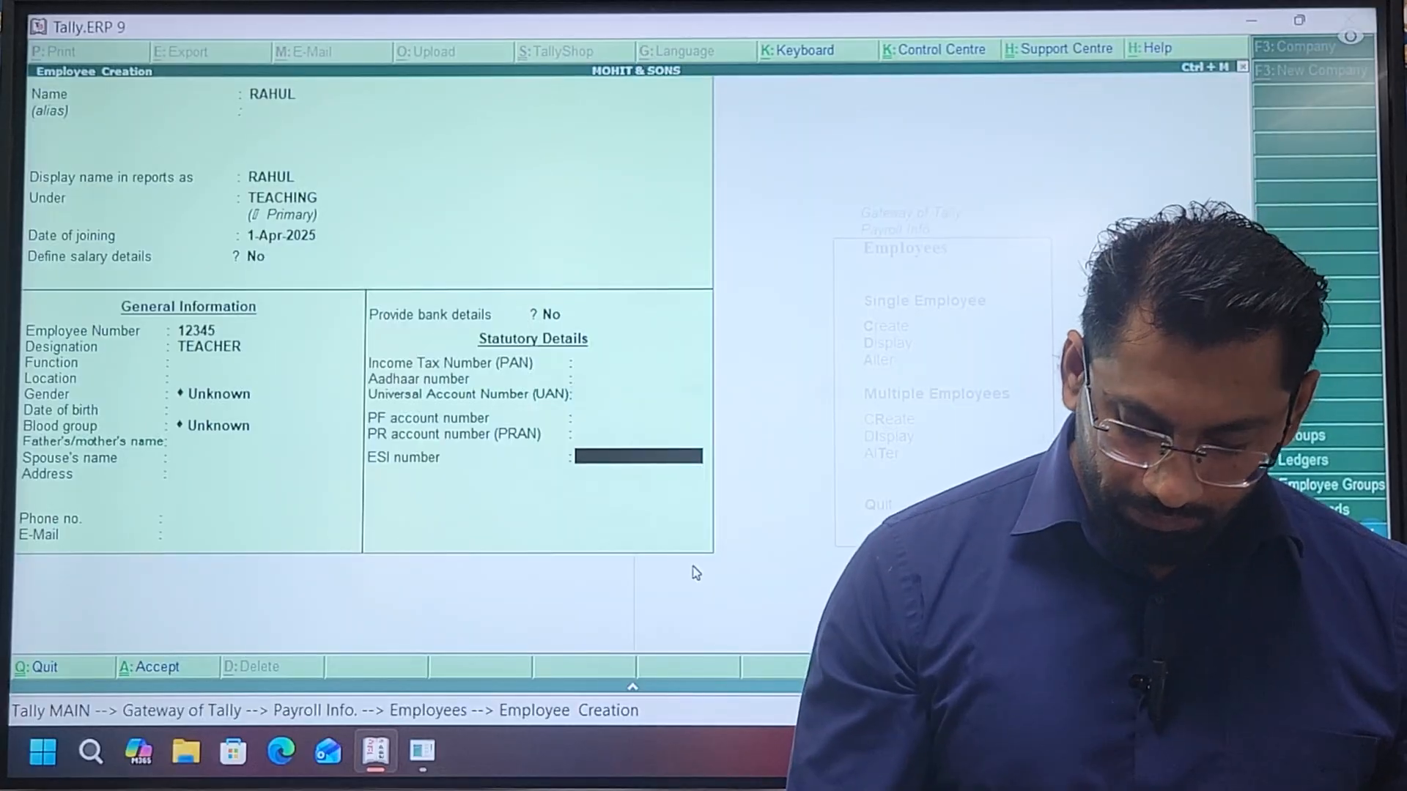
pyautogui.press('Return')
pyautogui.press('Return')
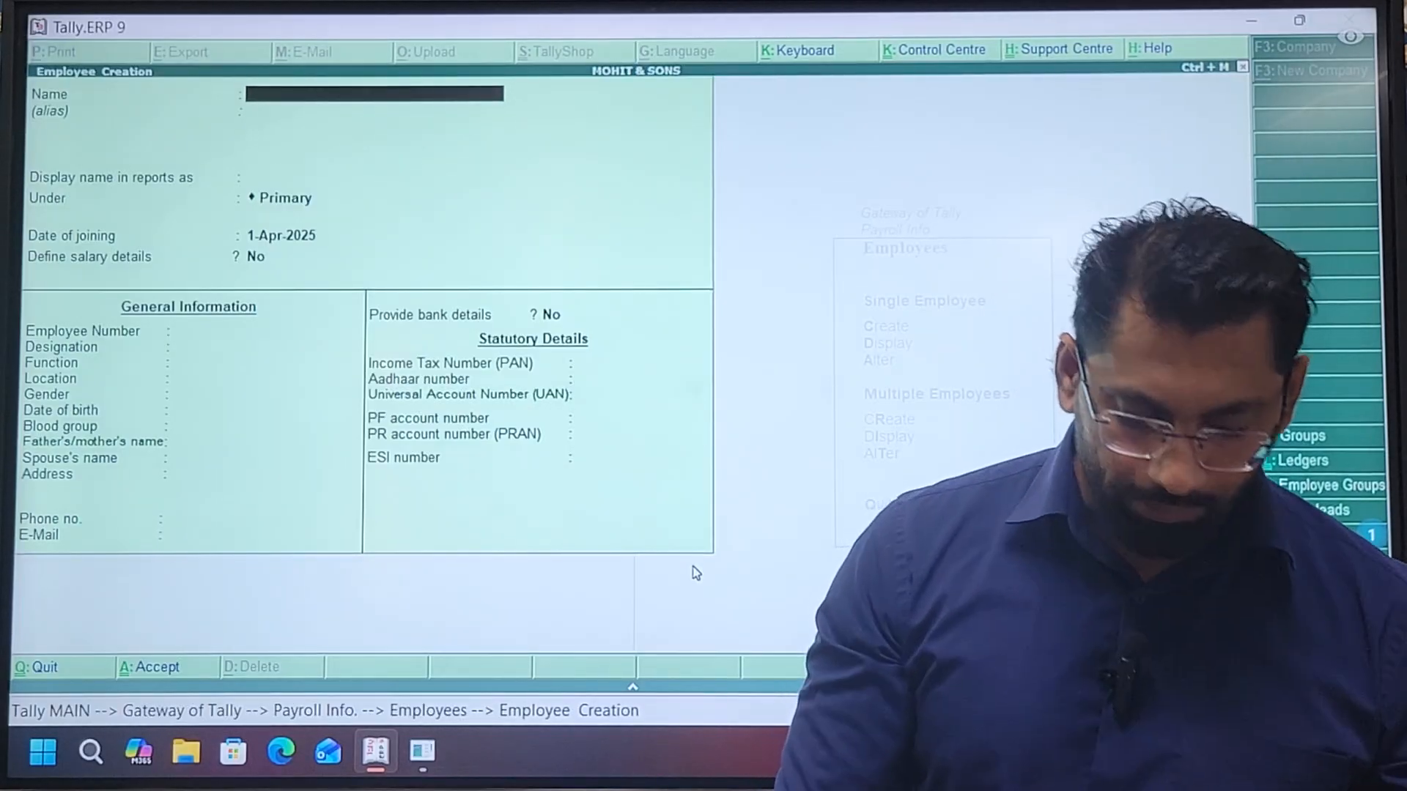
# Leave the blank employee creation form without adding another employee and return to the payroll masters
pyautogui.press('Escape')
pyautogui.press('Return')
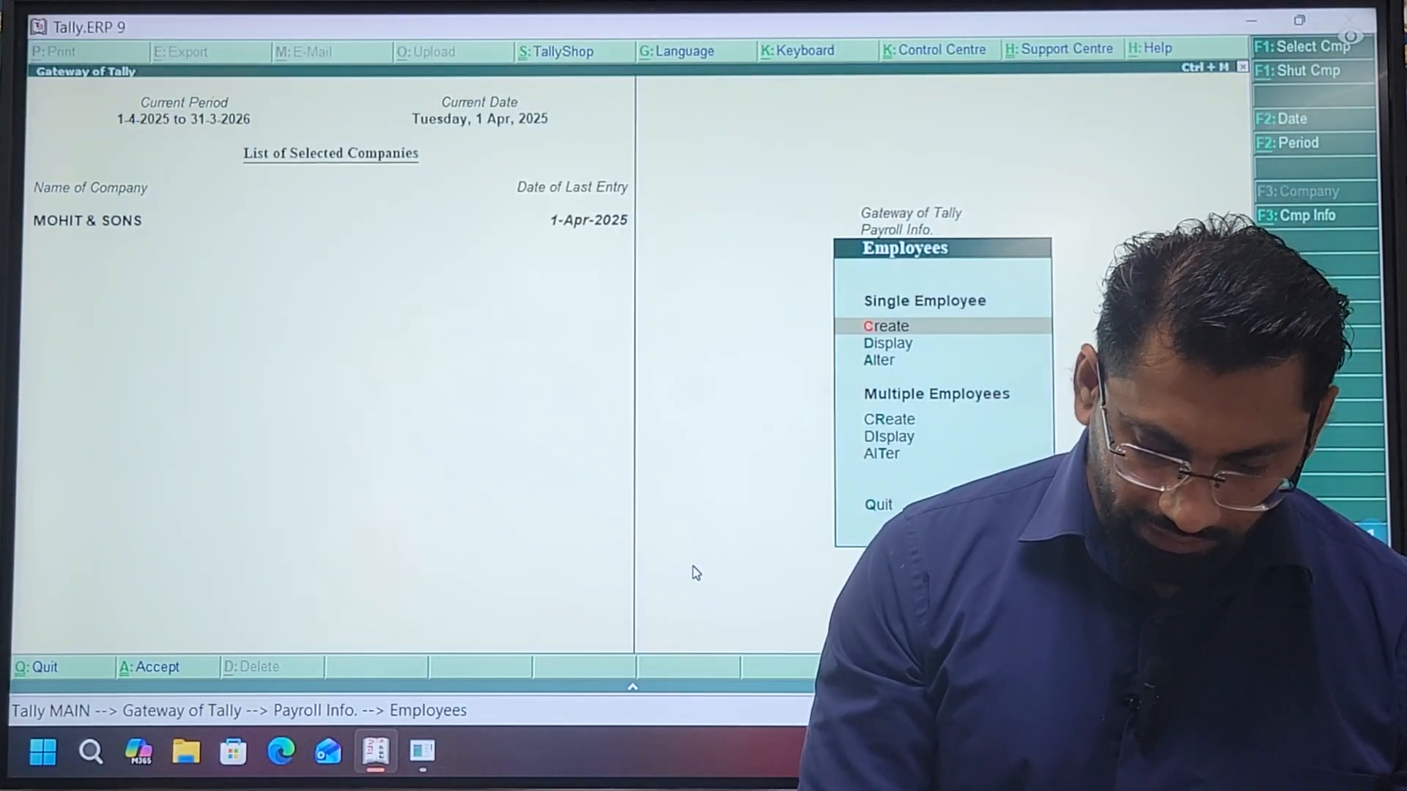
pyautogui.press('Escape')
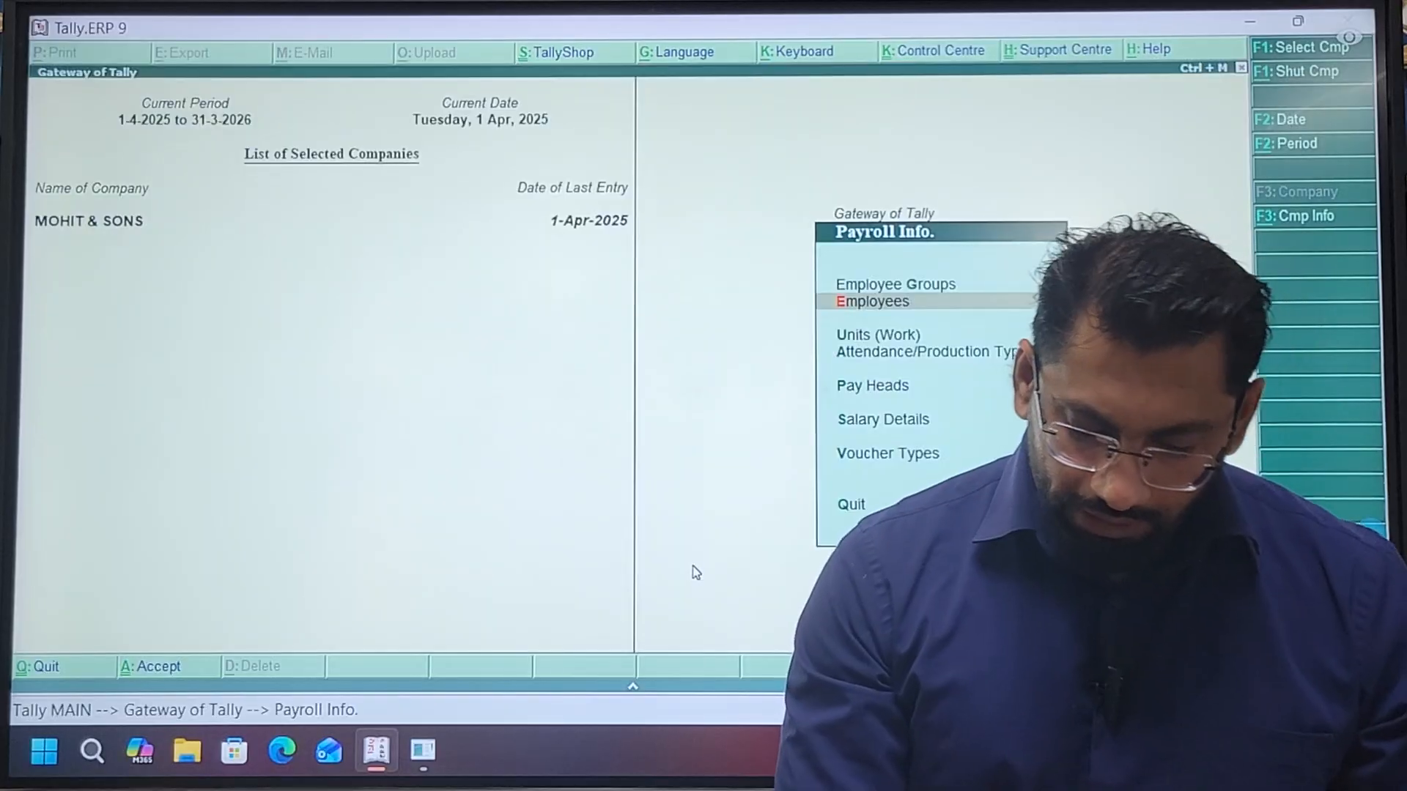
# Draft a simple work unit with the symbol HOUR and no formal name, and discard it without saving
pyautogui.press('Up')
pyautogui.press('Down')
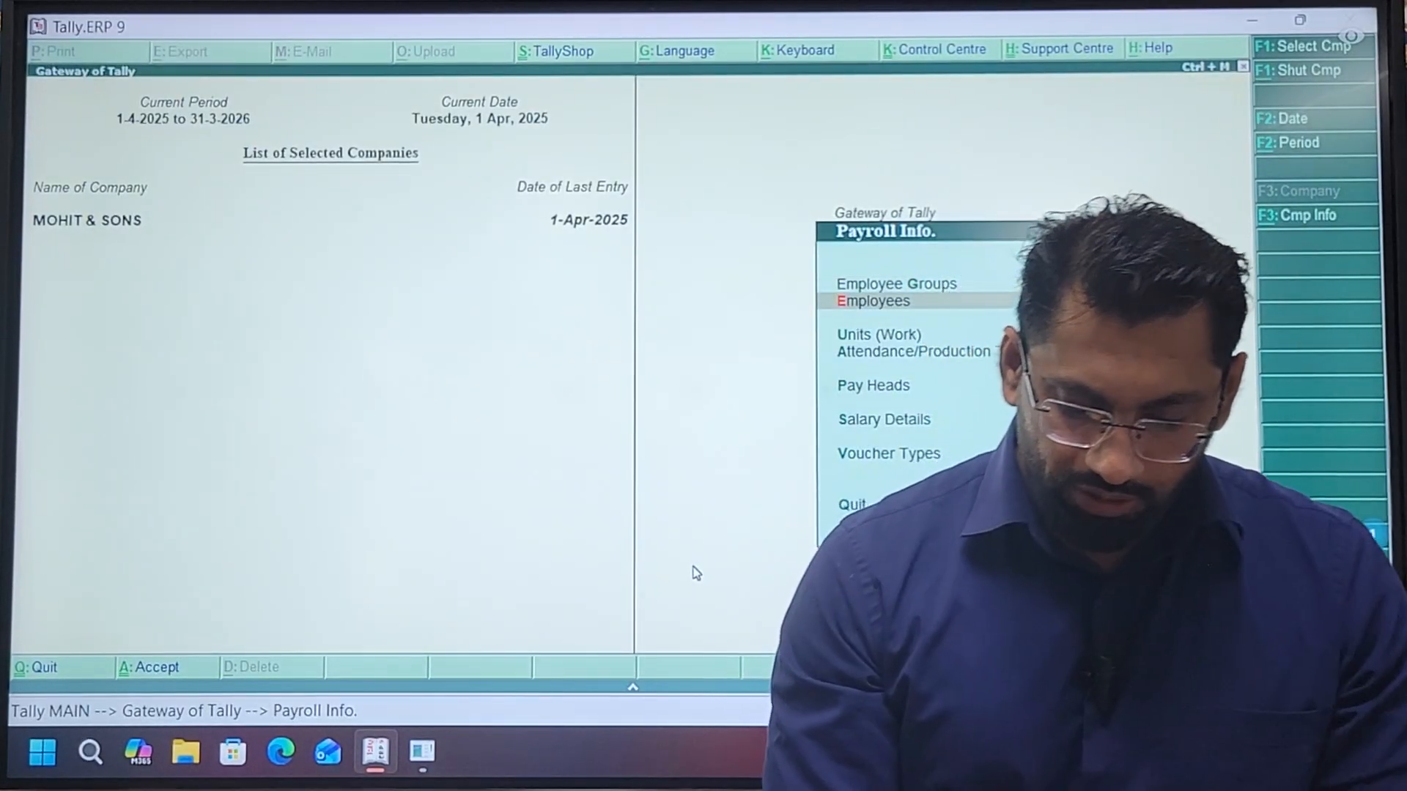
pyautogui.press('Down')
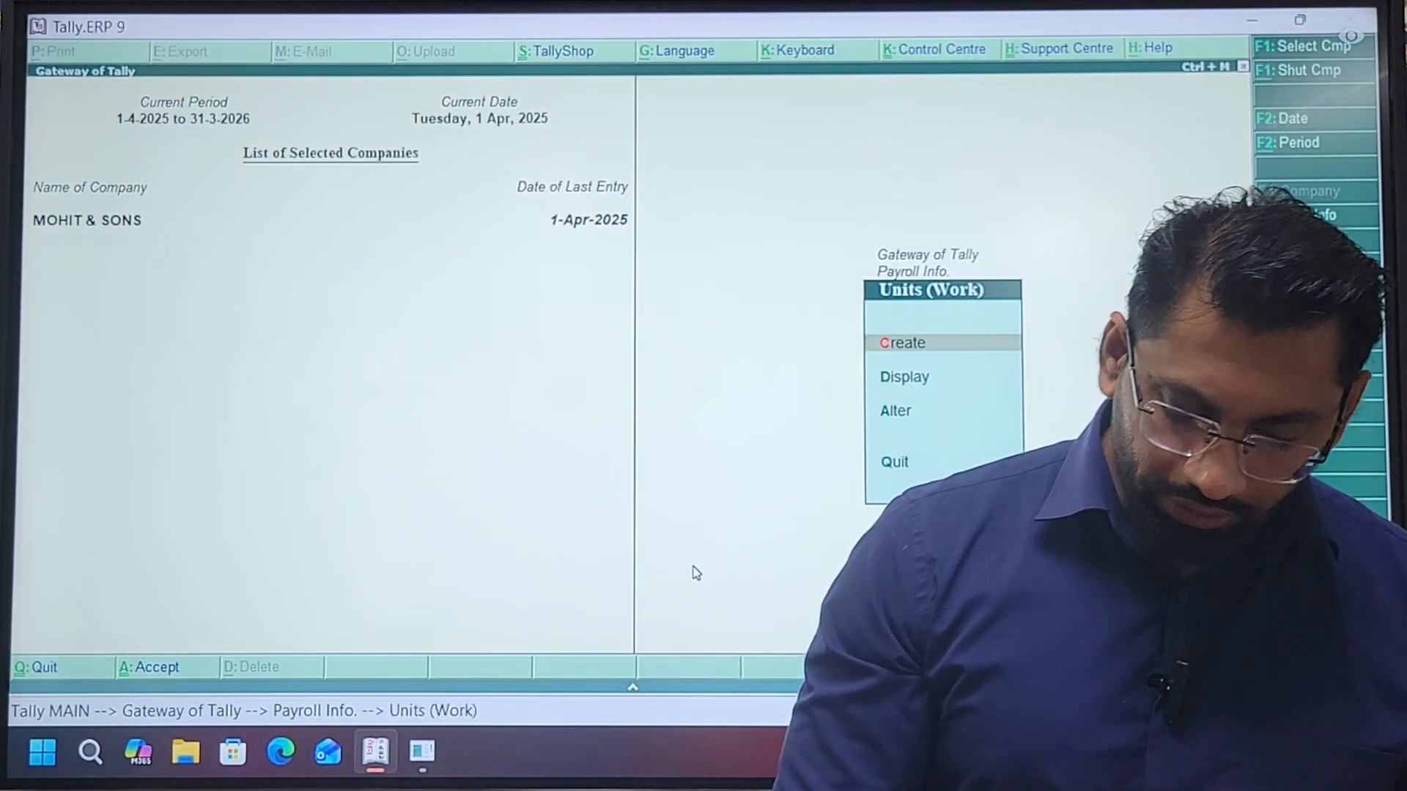
pyautogui.press('Return')
pyautogui.press('Return')
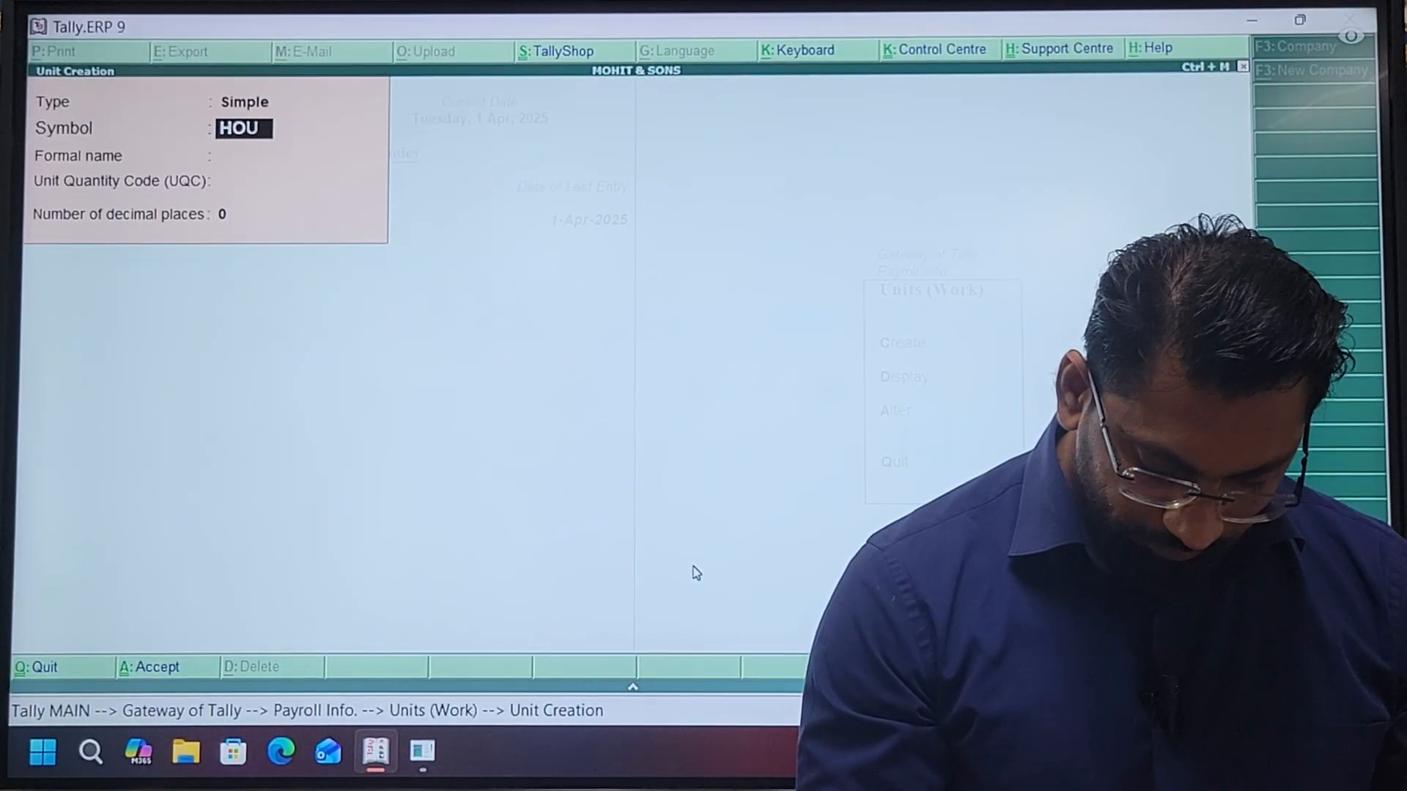
pyautogui.write('R')
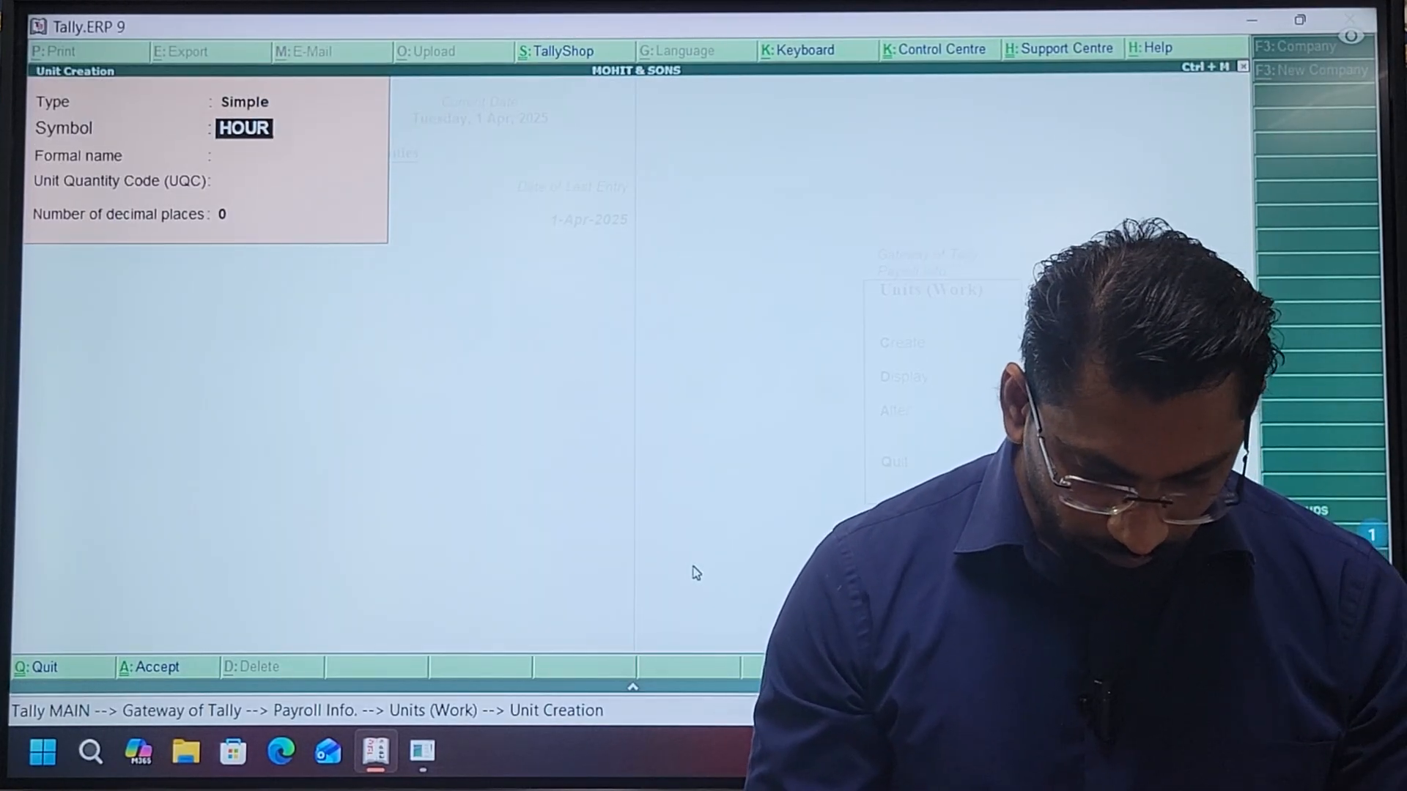
pyautogui.press('Return')
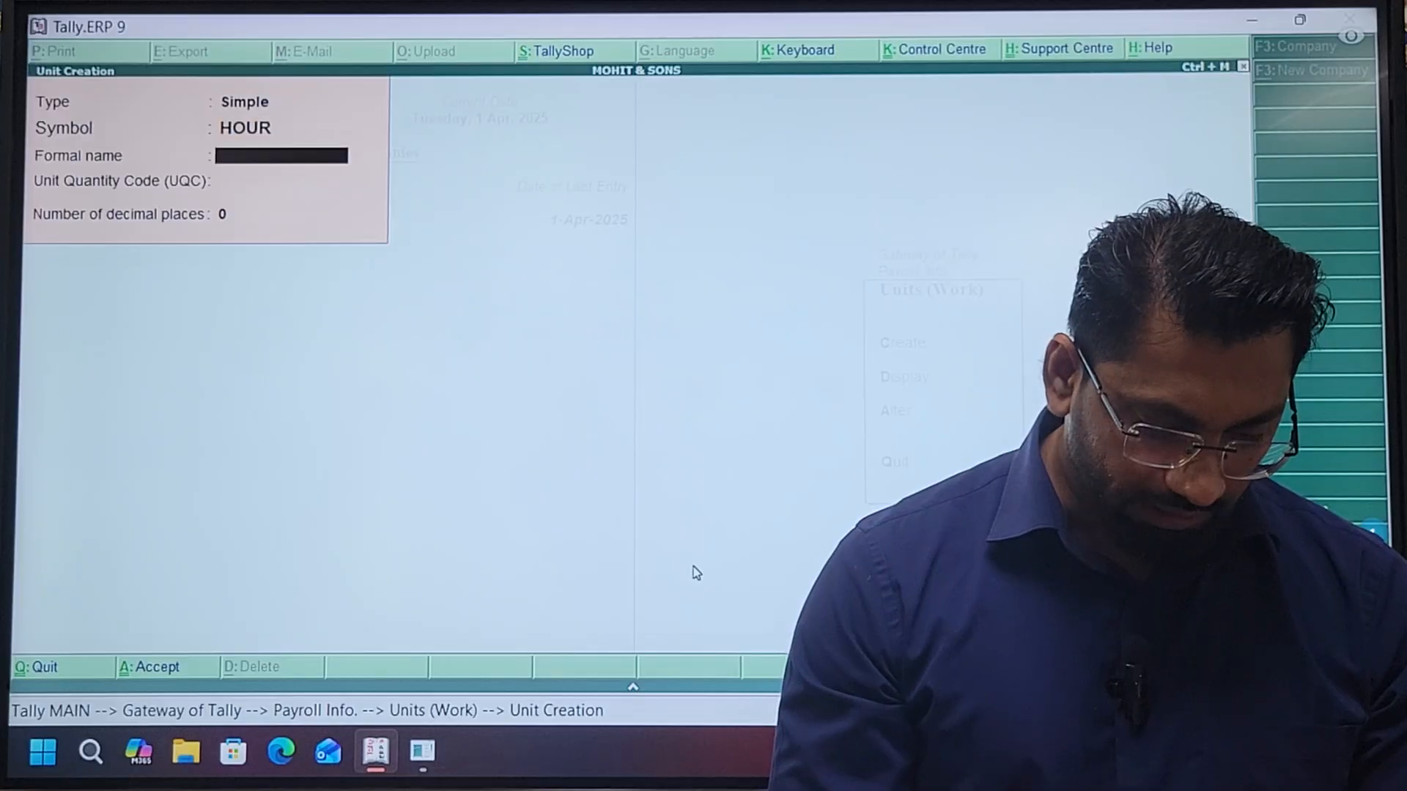
pyautogui.press('Return')
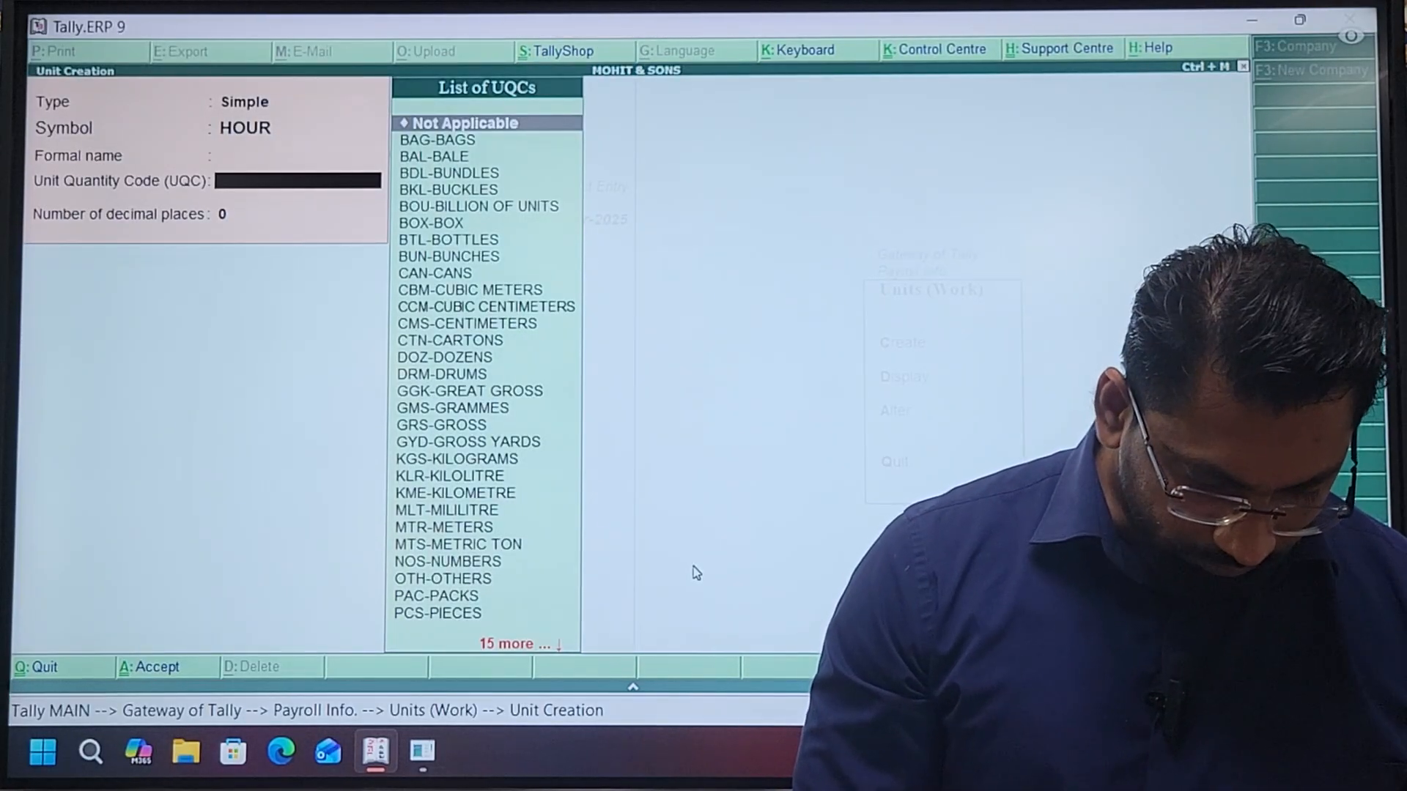
pyautogui.press('Escape')
pyautogui.press('y')
pyautogui.press('Escape')
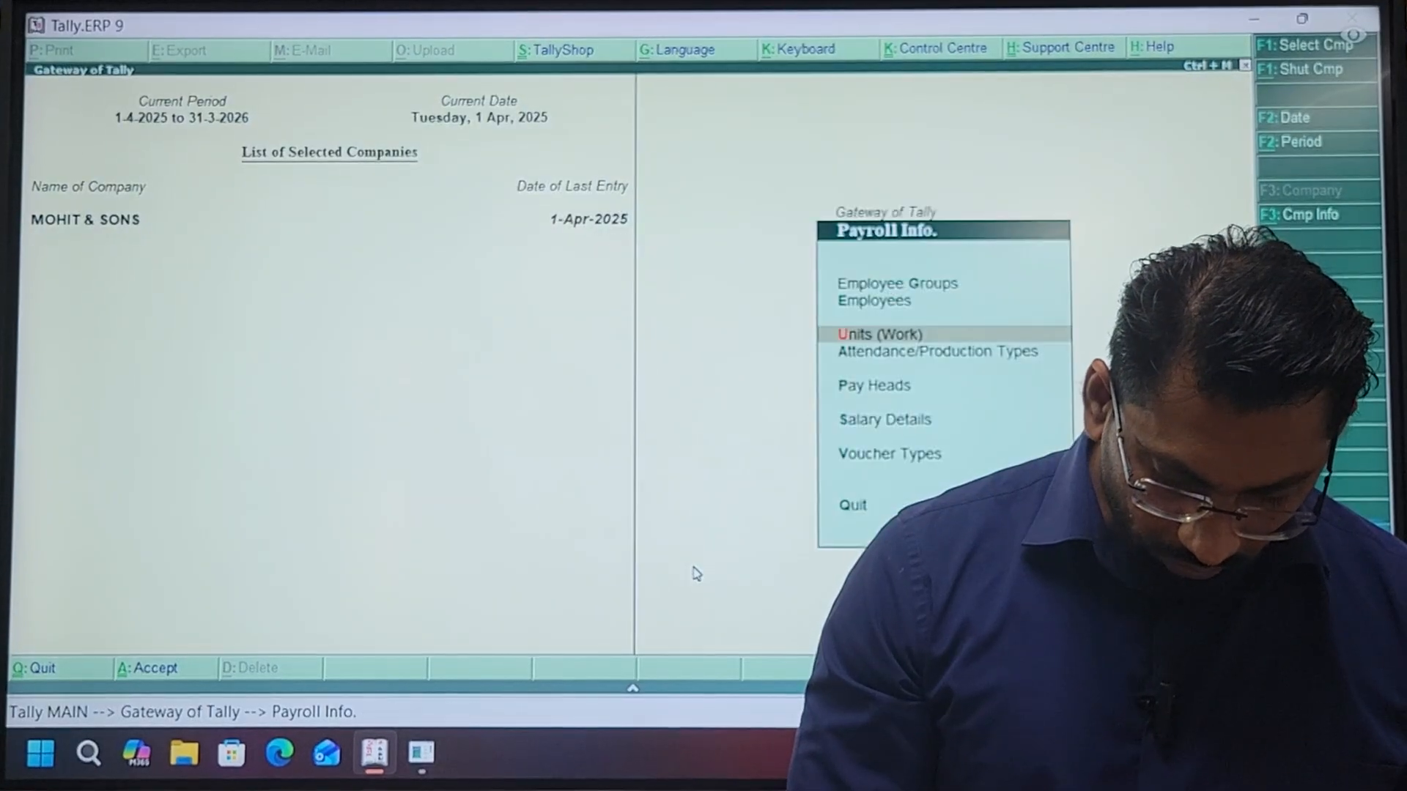
# Look over the blank attendance/production type creation form and quit it without creating a type
pyautogui.press('Down')
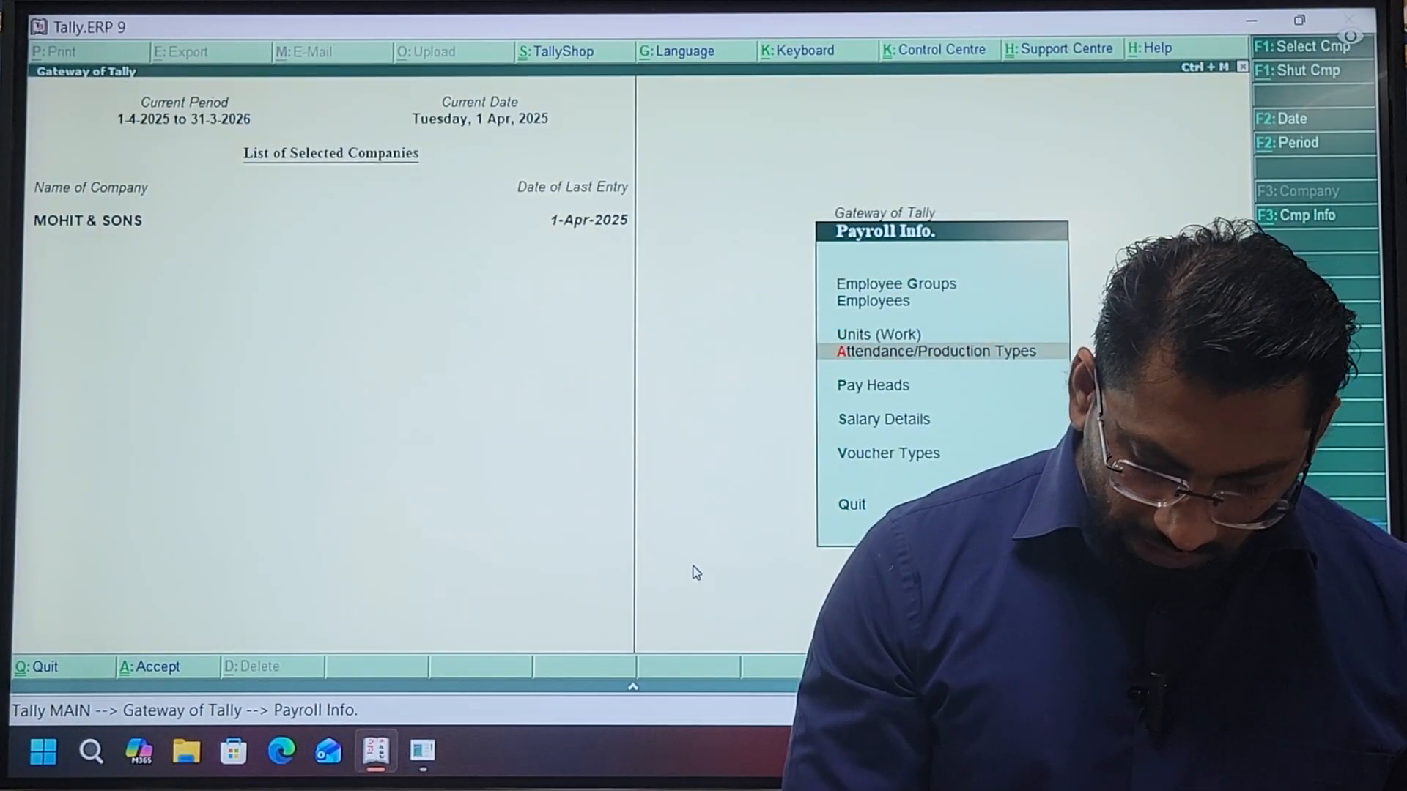
pyautogui.press('Return')
pyautogui.press('Return')
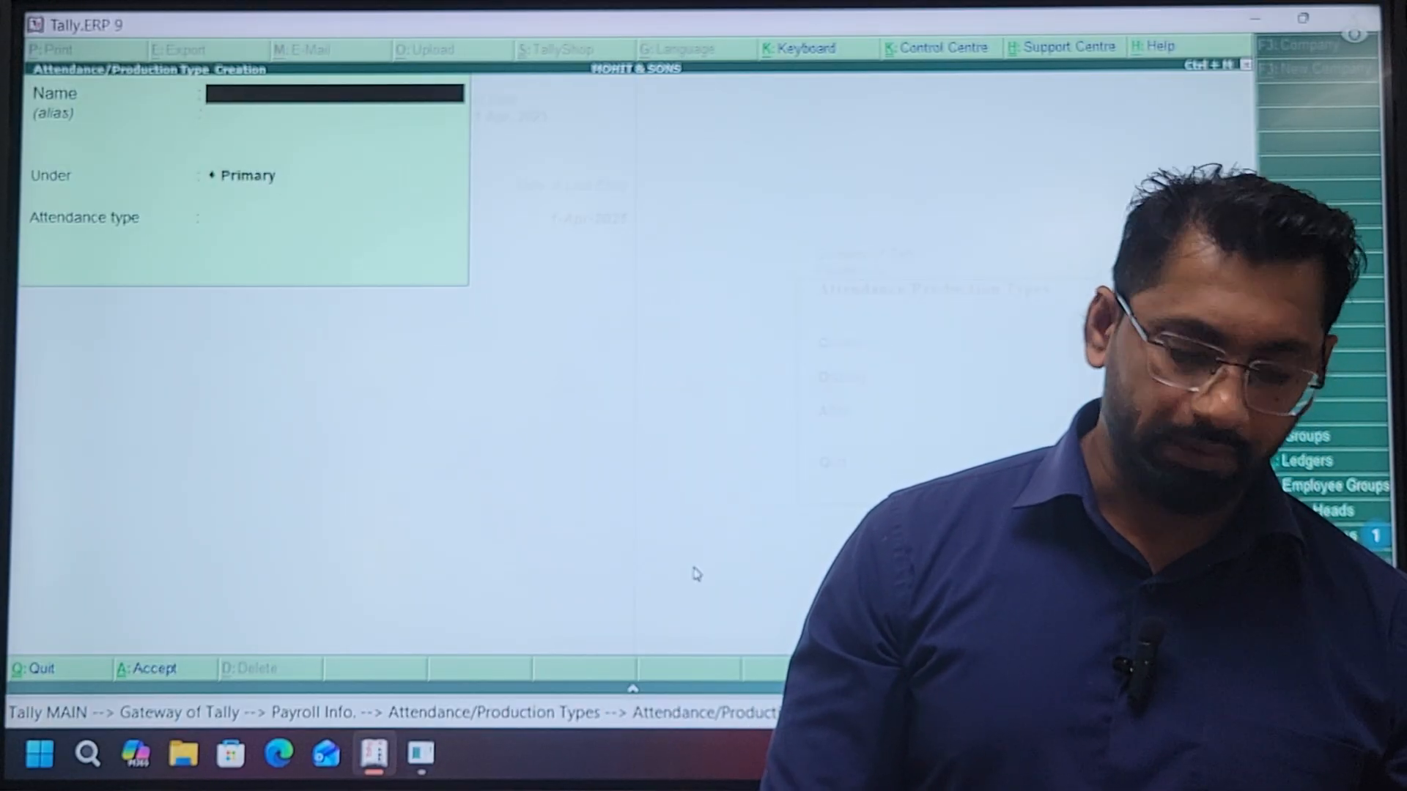
pyautogui.press('Escape')
pyautogui.press('Return')
pyautogui.press('Escape')
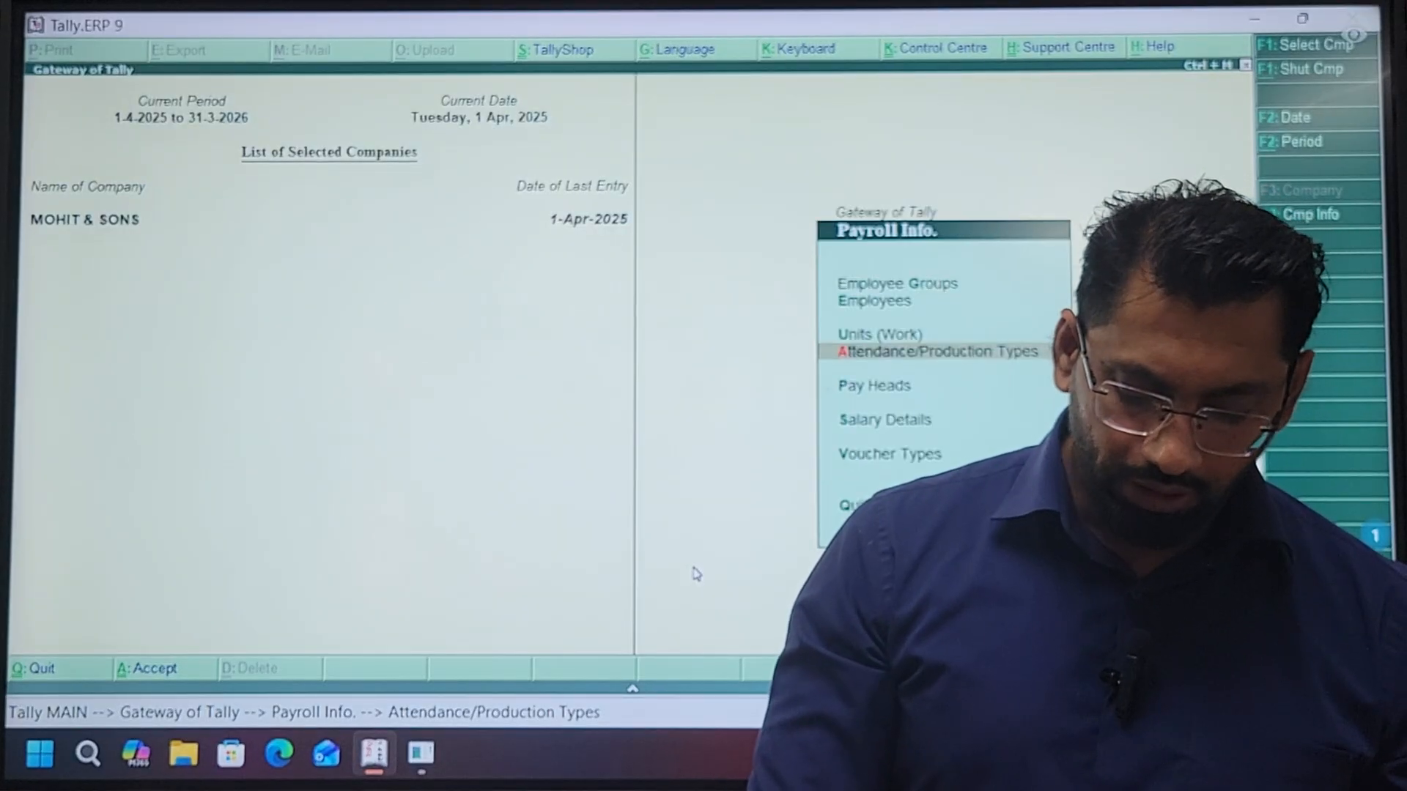